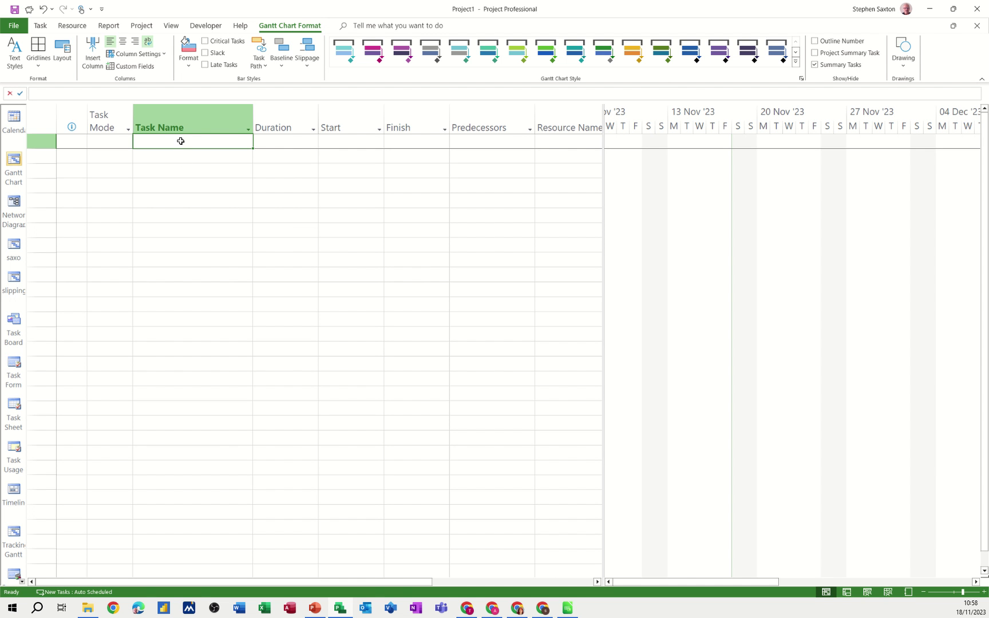
# Step: Enter the task names Project A, Task 1, Task 2 and Task 3
pyautogui.write('Pro')
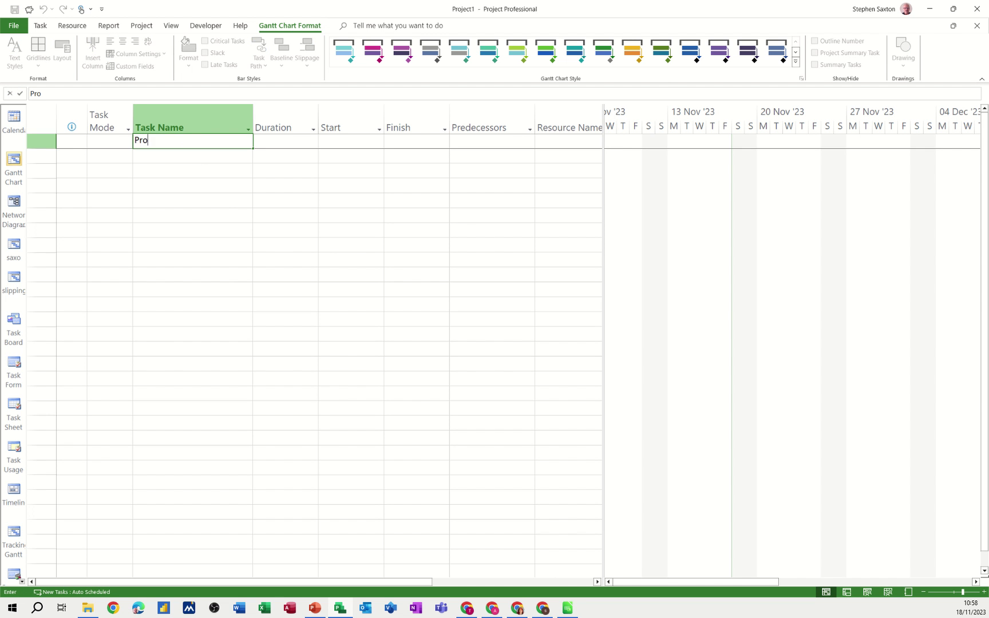
pyautogui.write('ject A')
pyautogui.press('Return')
pyautogui.write('Task 1')
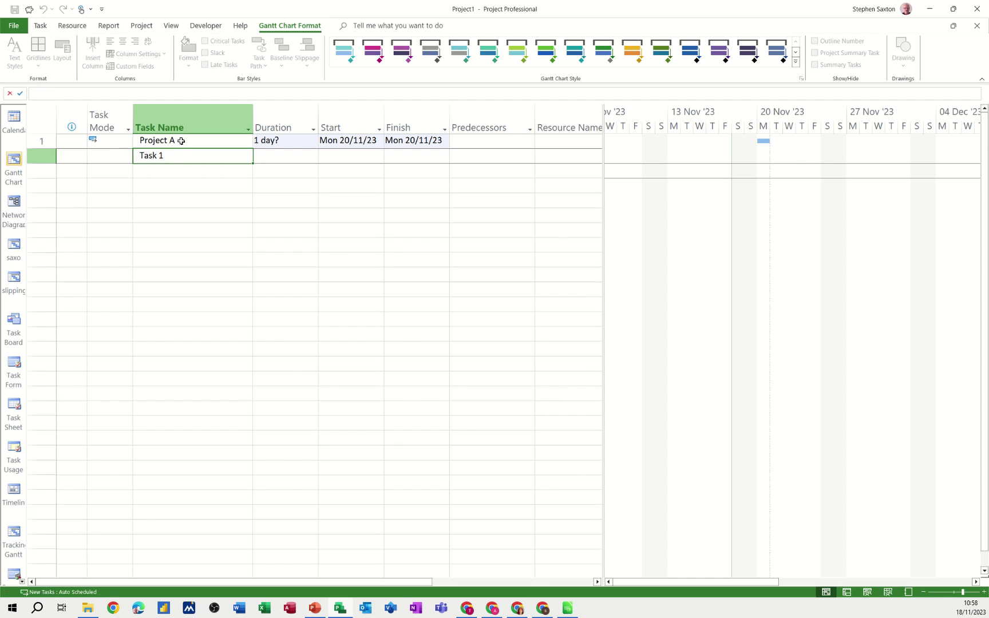
pyautogui.press('Return')
pyautogui.write('Task')
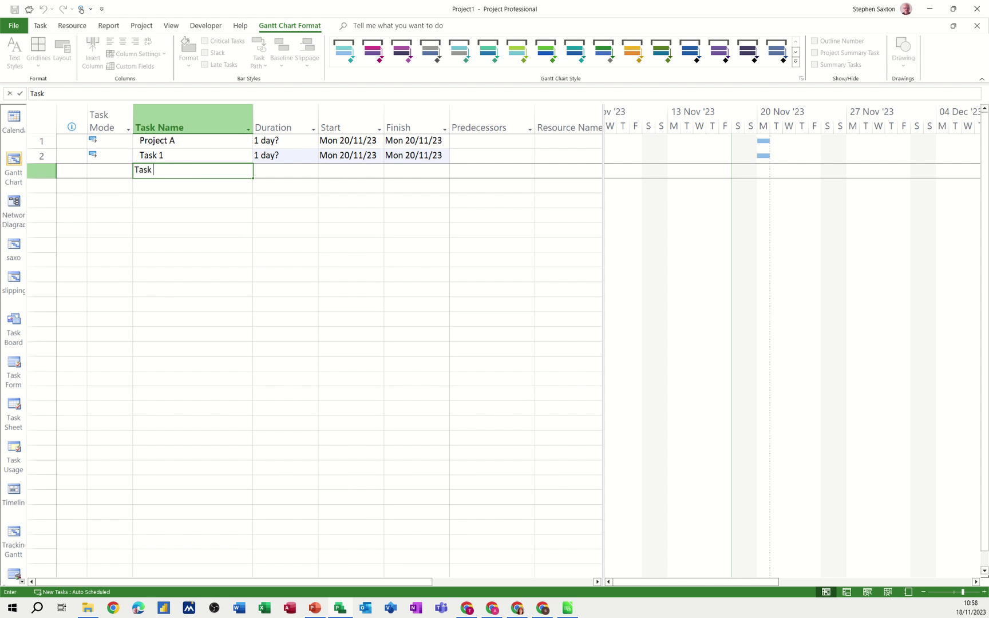
pyautogui.write(' 2')
pyautogui.press('Return')
pyautogui.write('Tas')
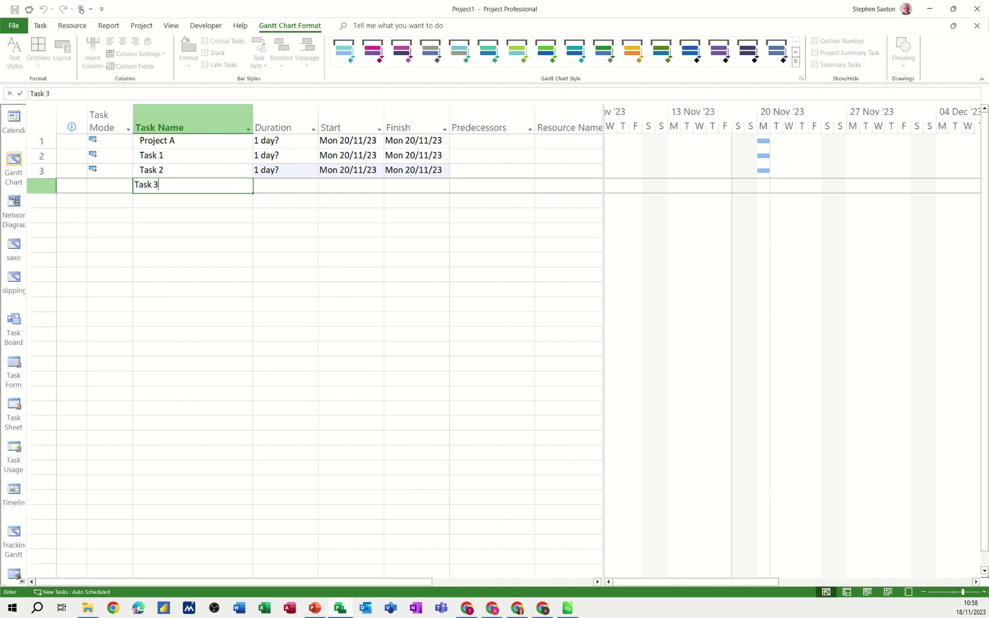
pyautogui.write('k 3')
pyautogui.press('Return')
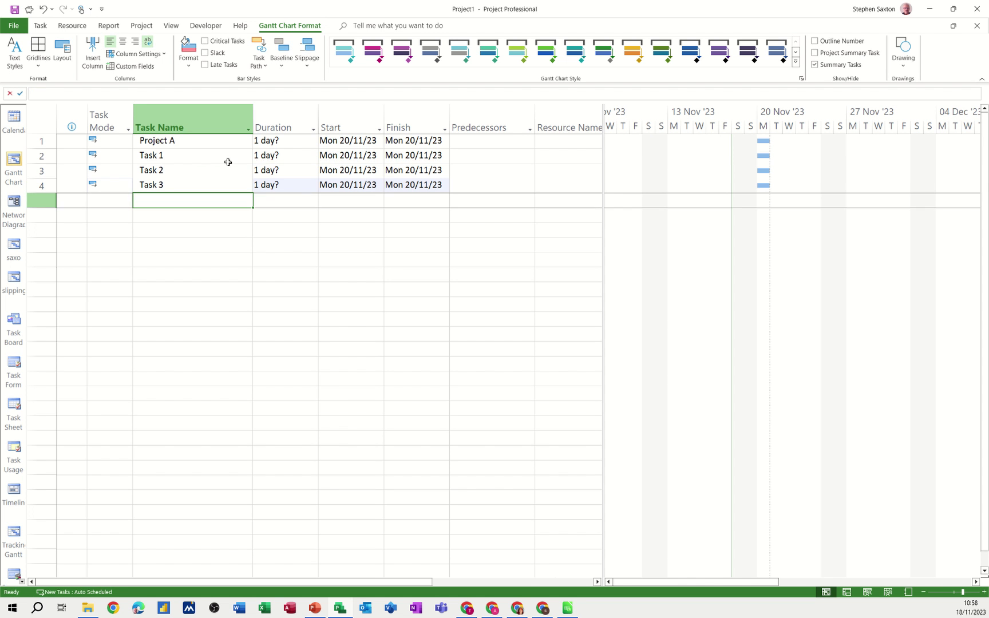
# Step: Give Tasks 1, 2 and 3 a firm 1-day duration each, dismissing the Planning Wizard
pyautogui.click(259, 155)
pyautogui.write('1')
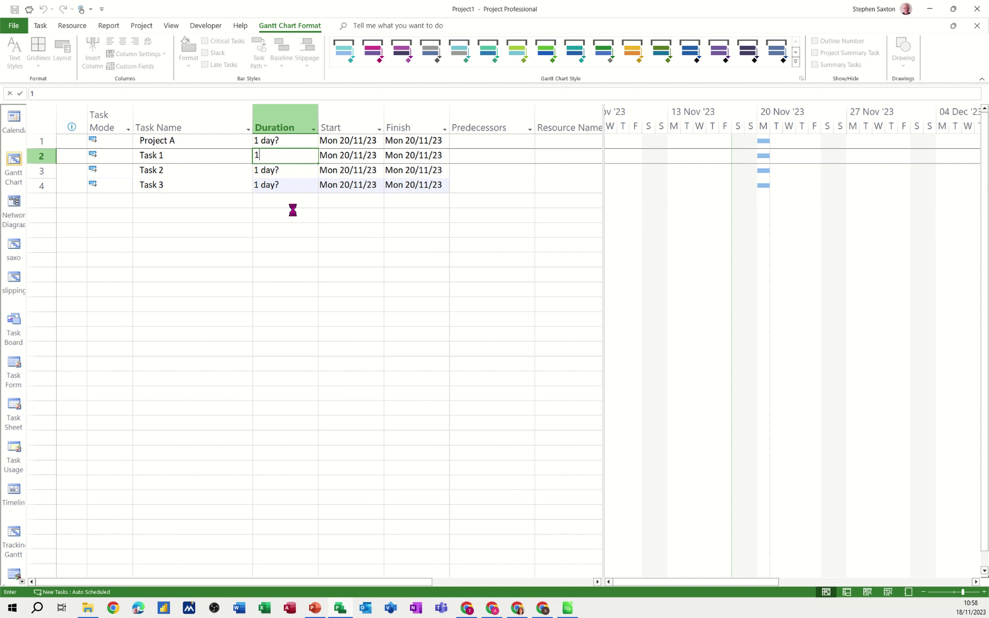
pyautogui.press('Return')
pyautogui.write('1')
pyautogui.press('Return')
pyautogui.write('1')
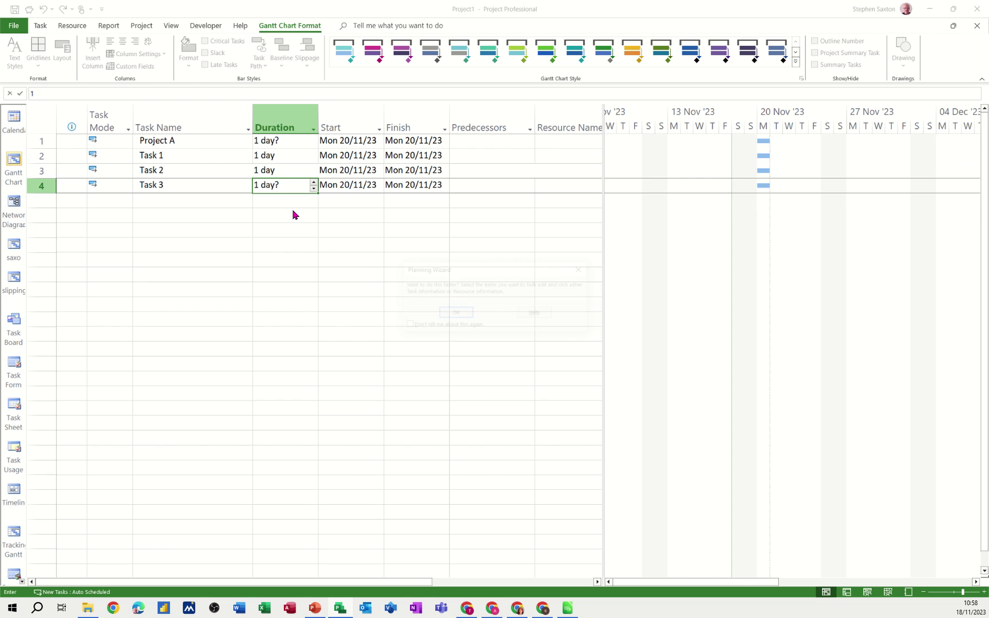
pyautogui.press('Return')
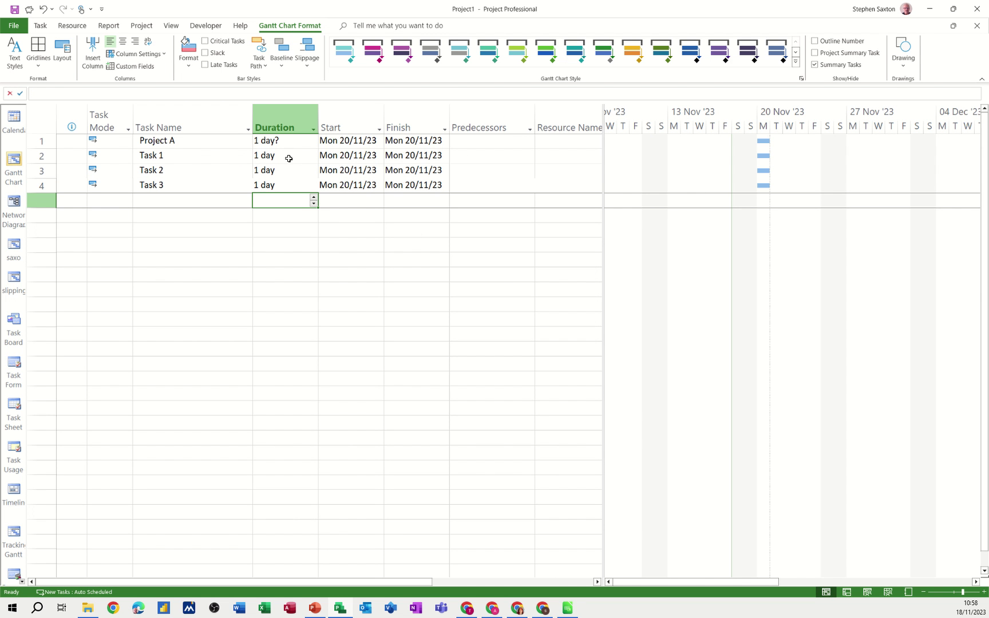
# Step: Indent Tasks 1–3 under Project A and link them finish-to-start, ending Wed 22/11/23
pyautogui.moveTo(194, 154); pyautogui.dragTo(192, 183)
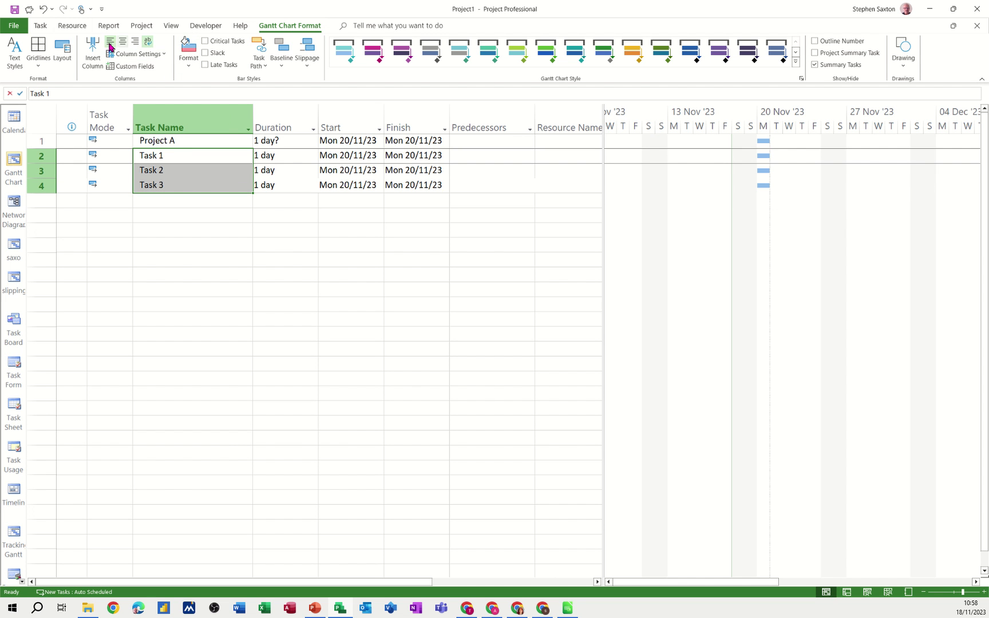
pyautogui.click(41, 26)
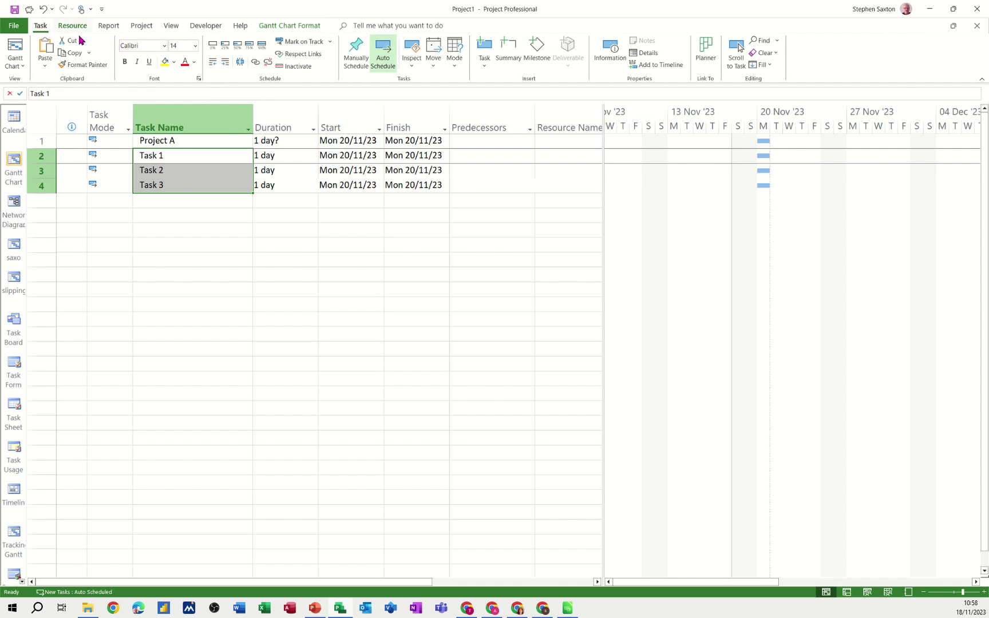
pyautogui.click(225, 62)
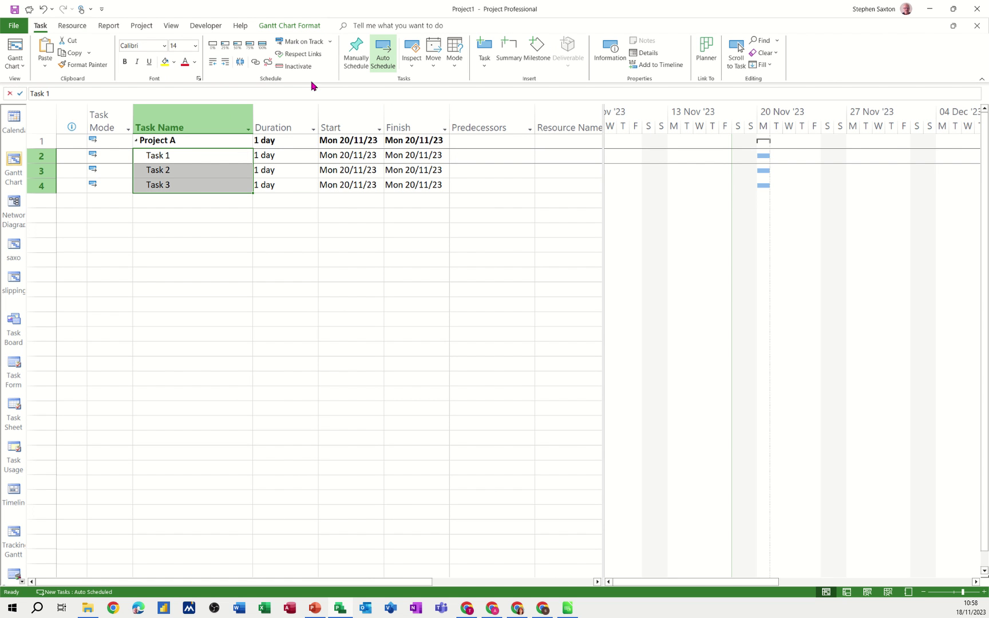
pyautogui.click(256, 65)
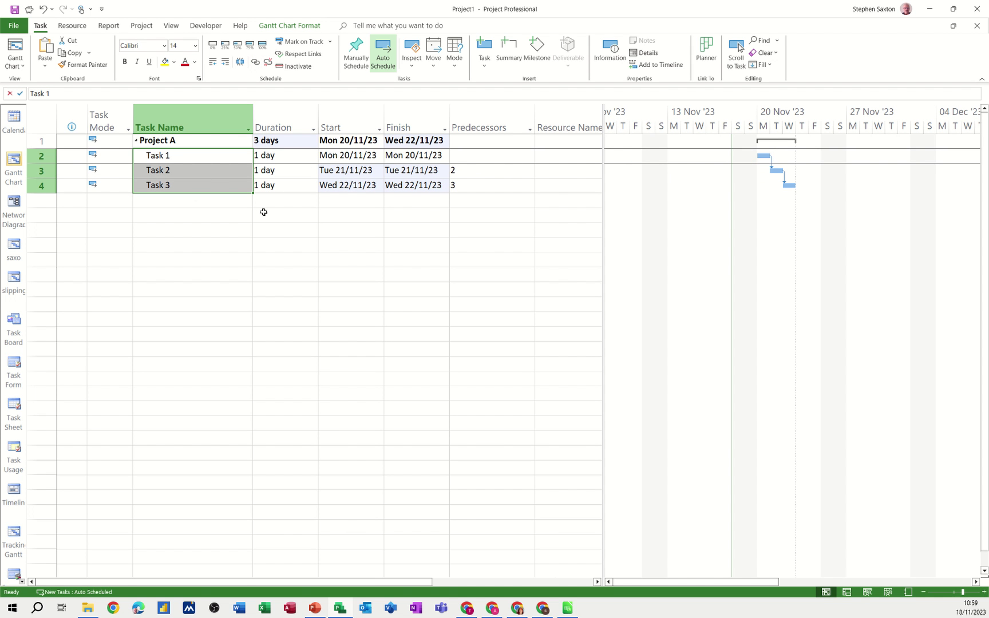
pyautogui.click(199, 185)
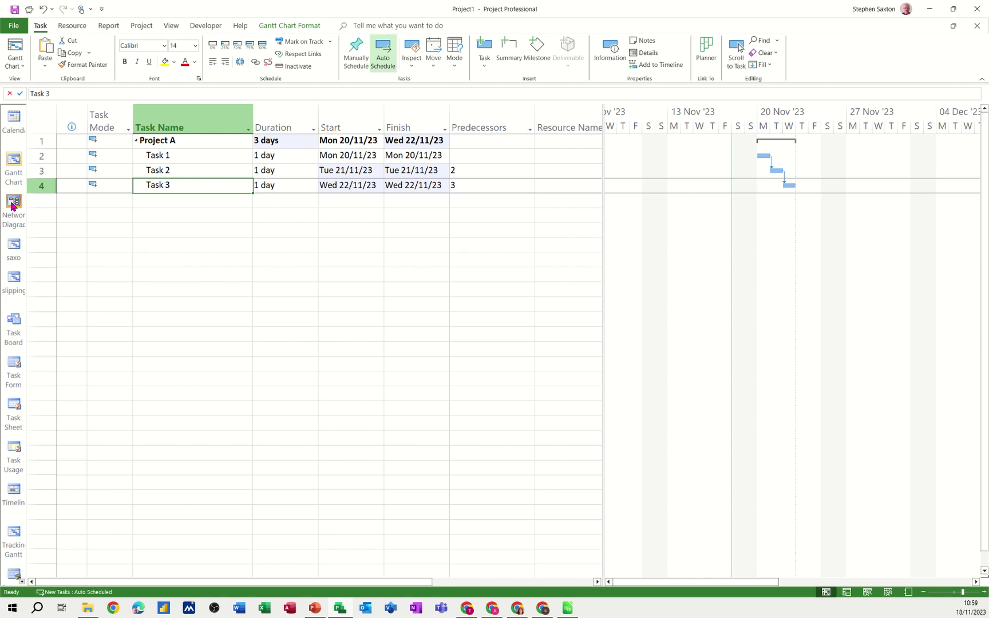
# Step: Preview the linked tasks in Network Diagram view, then return to the Gantt Chart
pyautogui.click(14, 204)
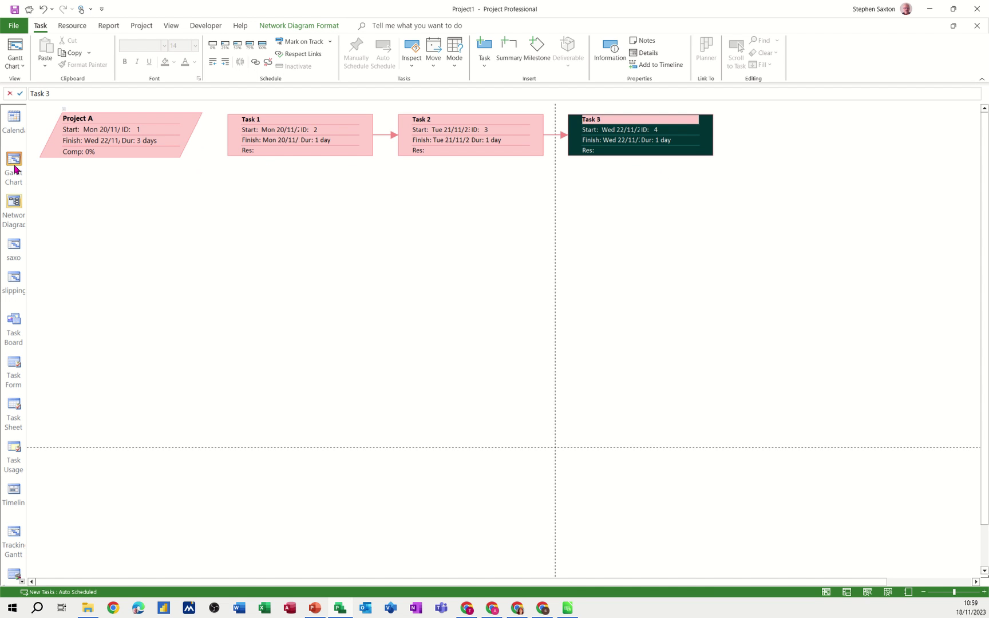
pyautogui.click(14, 165)
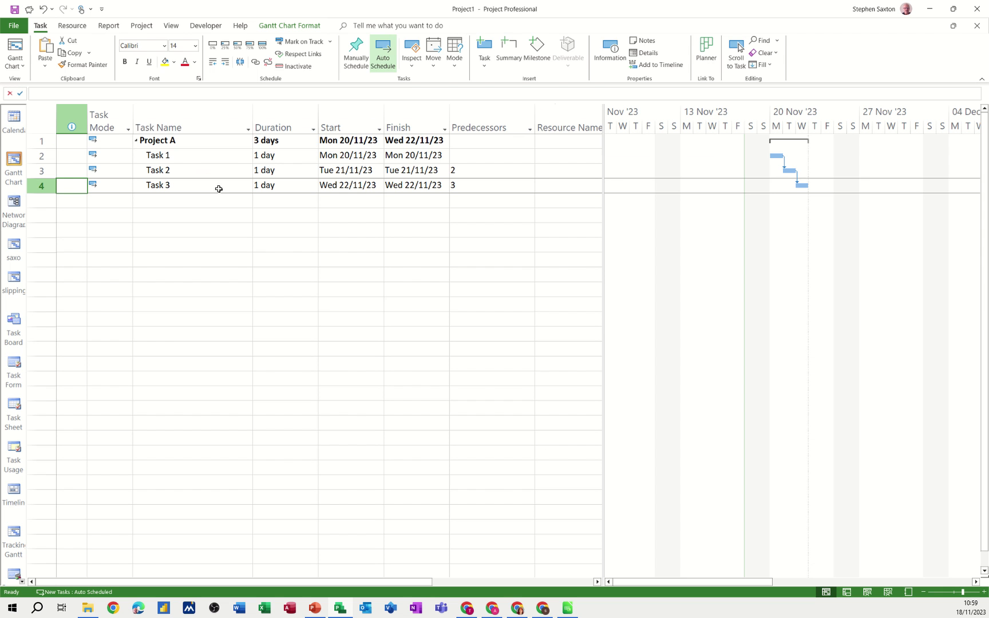
pyautogui.click(171, 26)
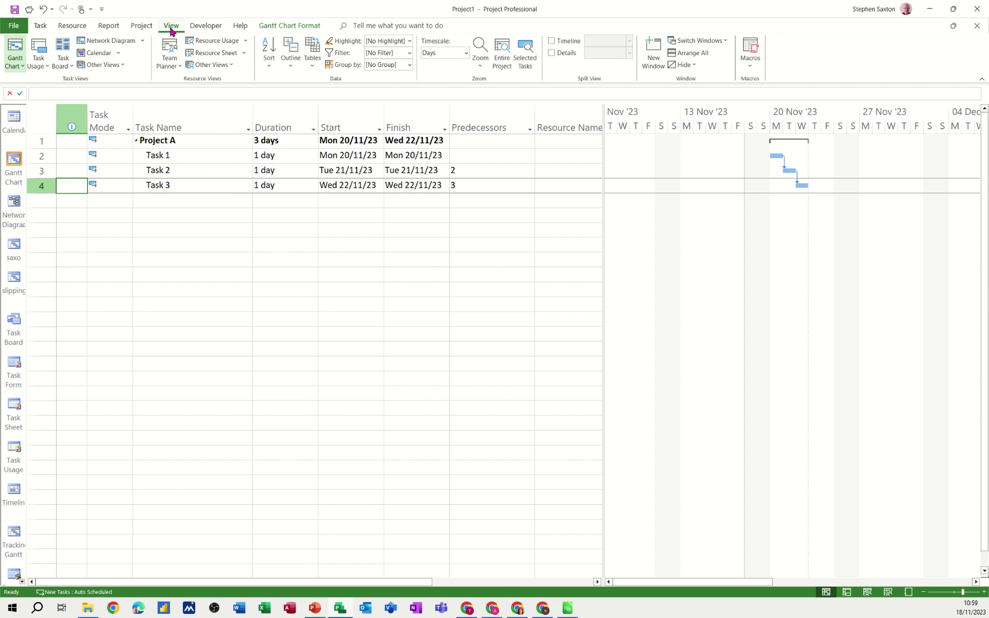
# Step: Add a Network Diagram details pane below the Gantt chart showing Project A through Task 3
pyautogui.click(551, 53)
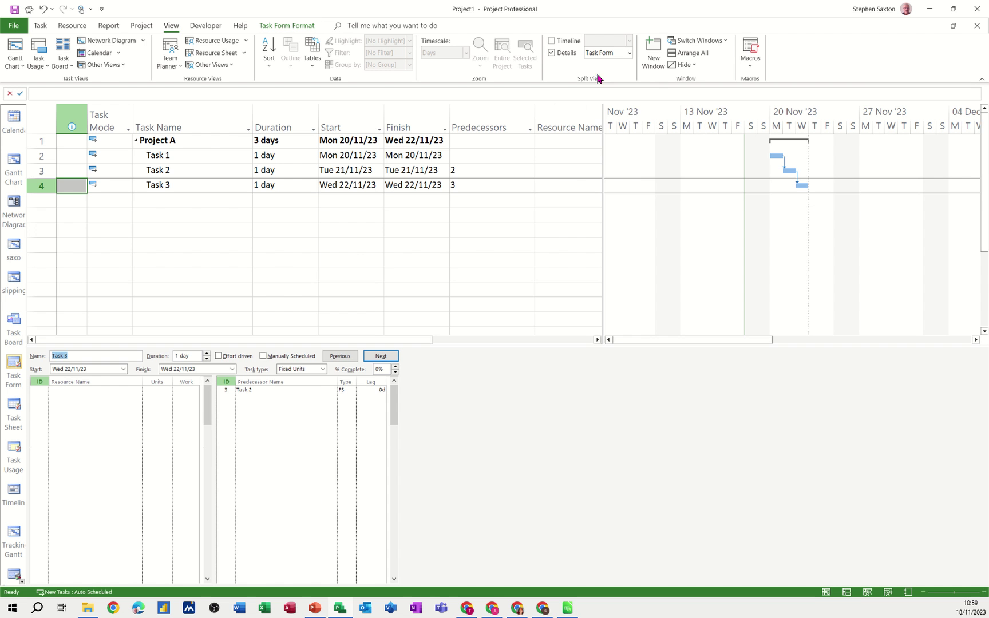
pyautogui.click(630, 53)
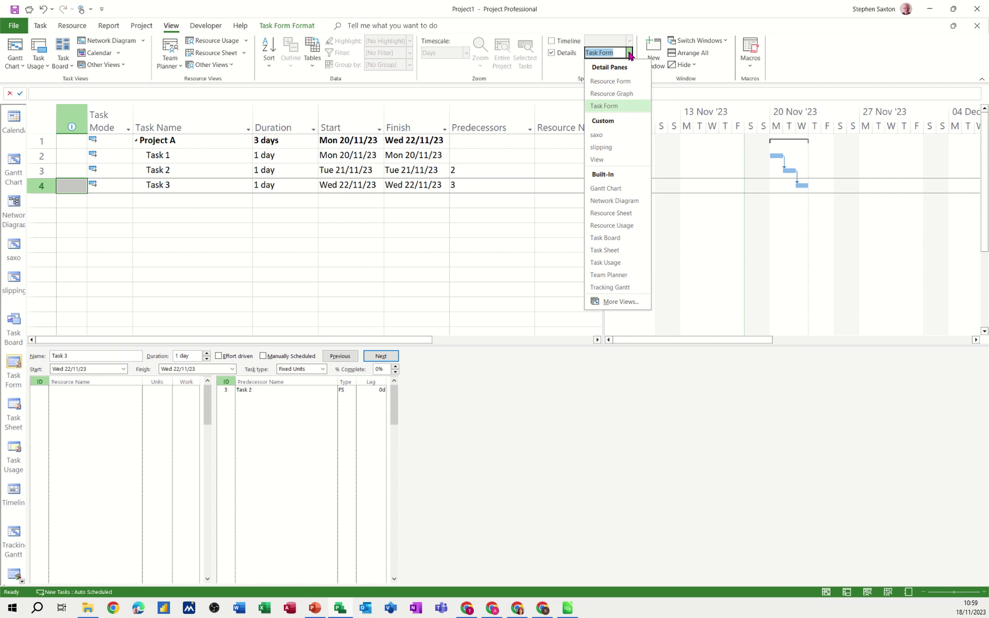
pyautogui.click(609, 201)
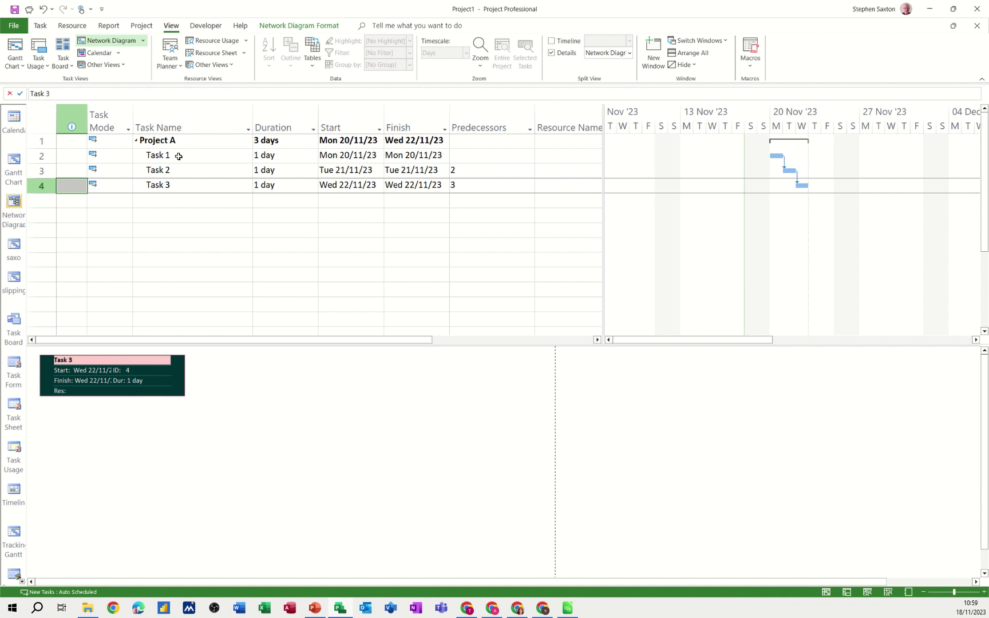
pyautogui.moveTo(178, 155); pyautogui.dragTo(175, 185)
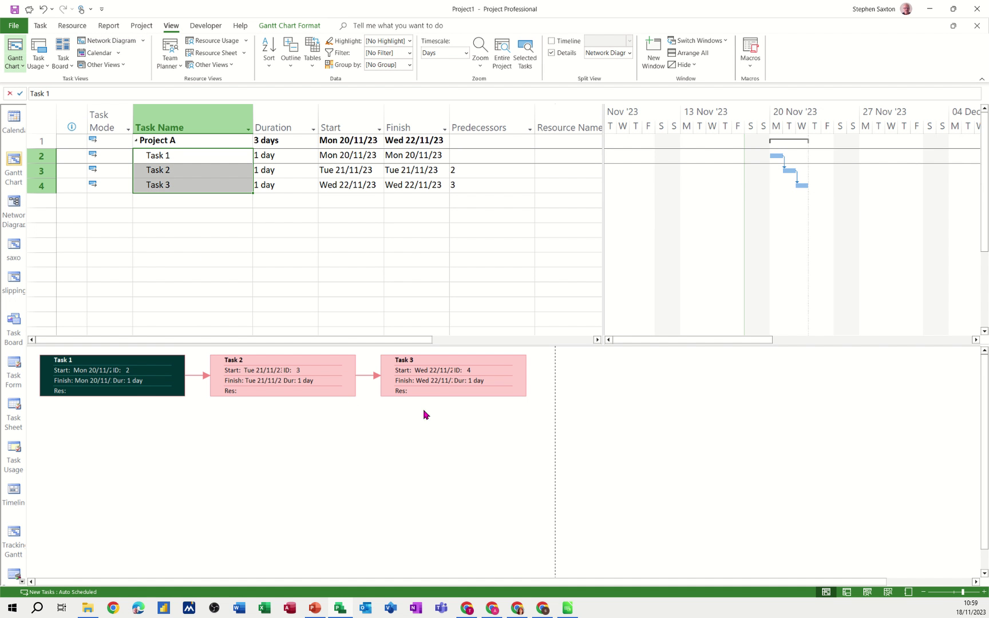
pyautogui.moveTo(184, 140); pyautogui.dragTo(181, 191)
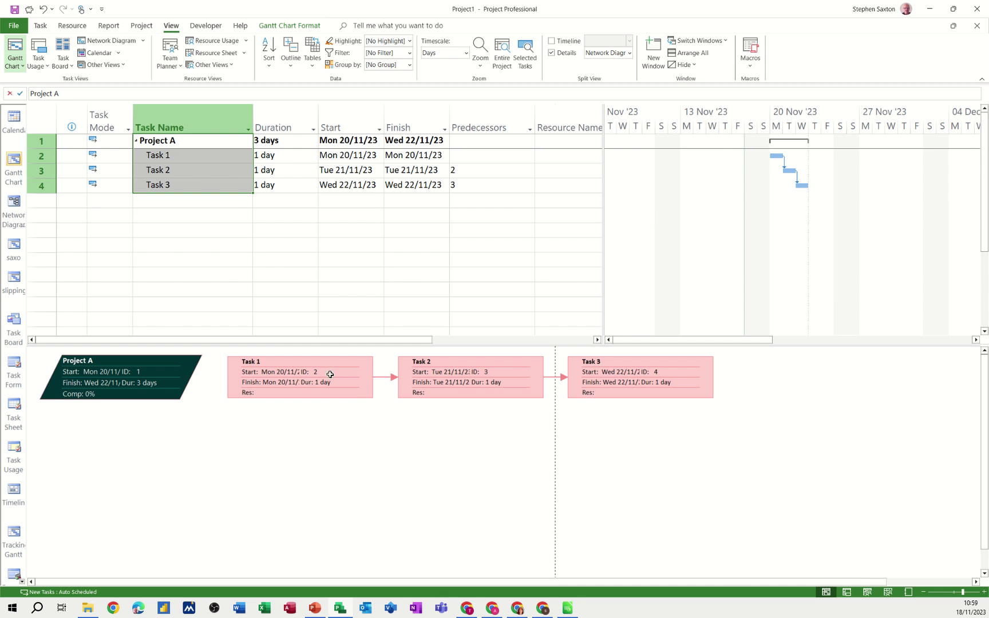
# Step: Switch the upper sheet to the Cost table and select Project A through Task 3
pyautogui.click(229, 185)
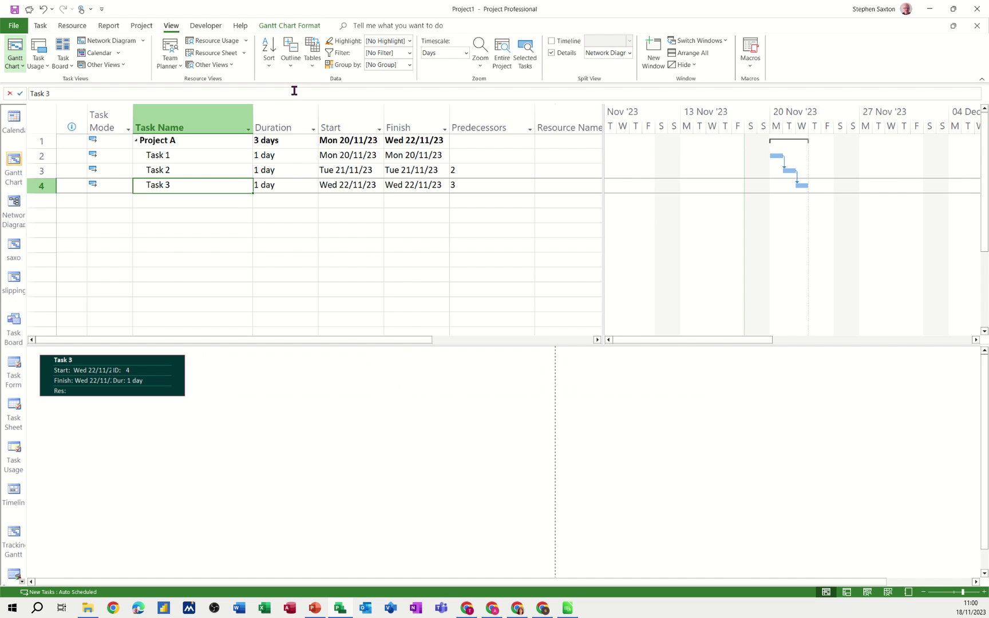
pyautogui.click(314, 69)
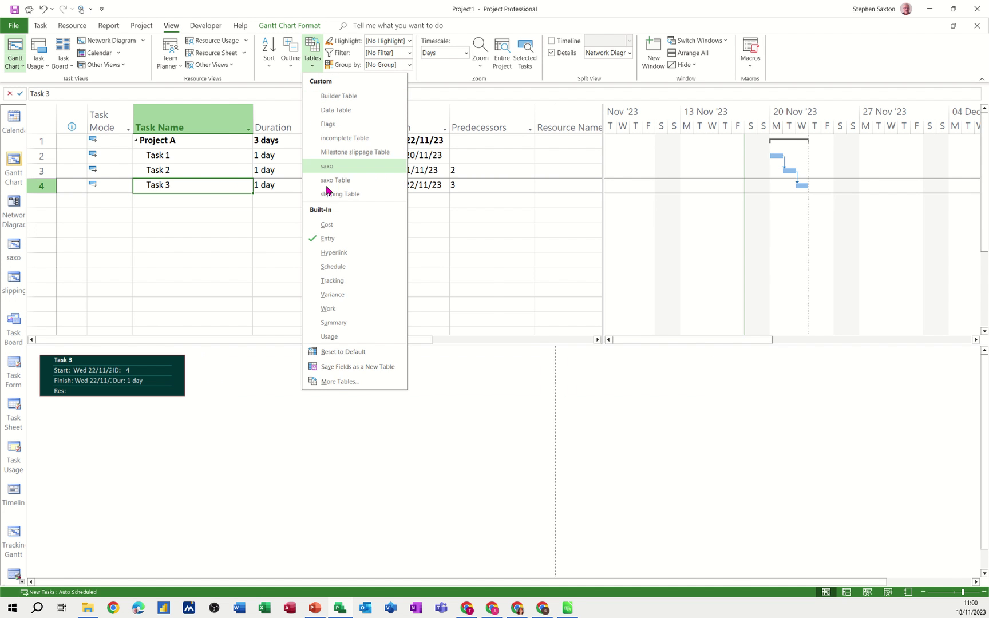
pyautogui.click(326, 223)
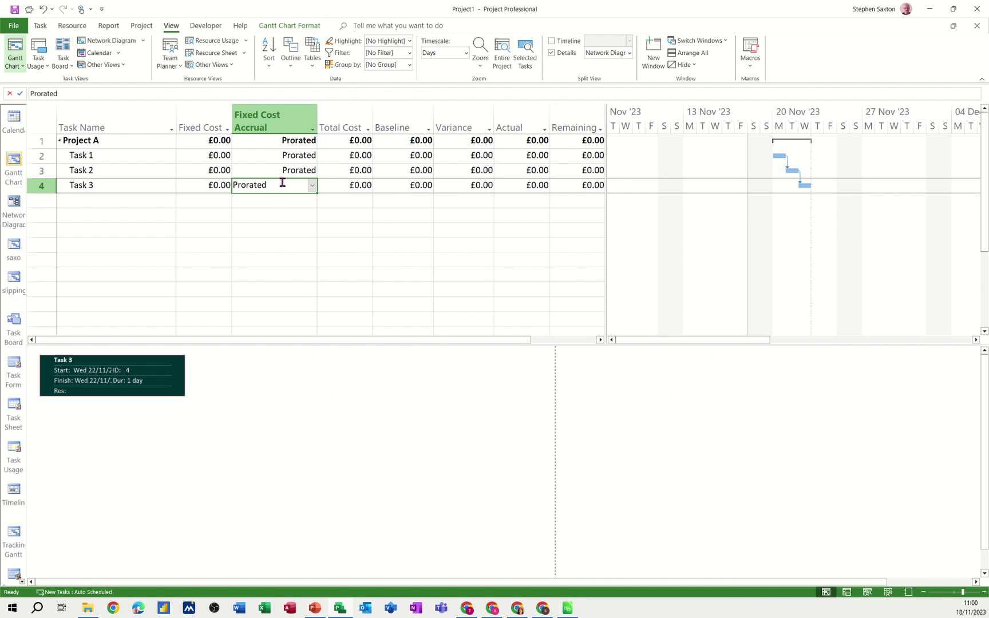
pyautogui.click(280, 212)
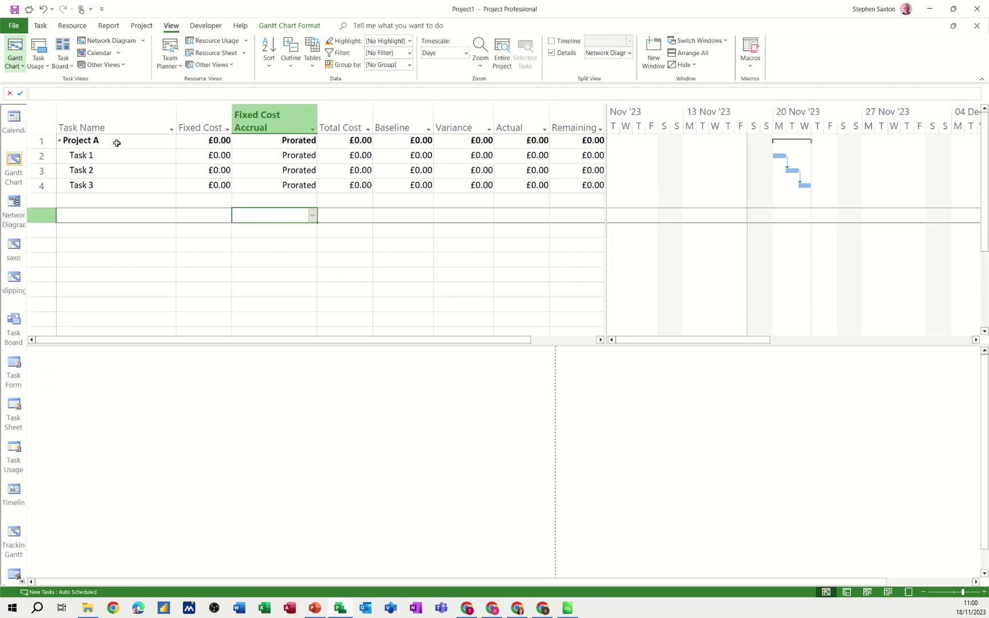
pyautogui.moveTo(117, 143); pyautogui.dragTo(114, 183)
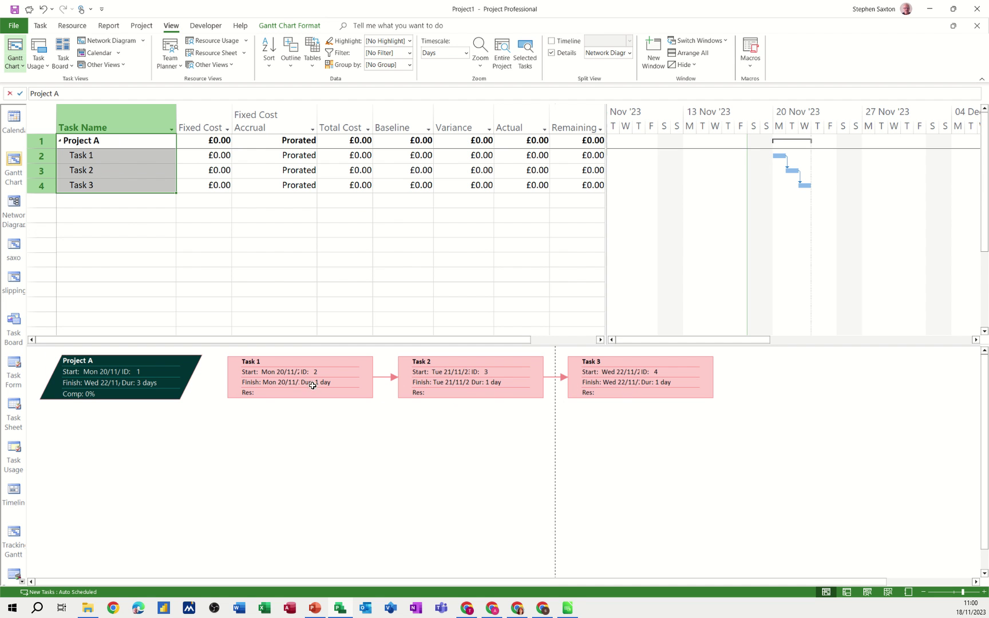
pyautogui.rightClick(253, 424)
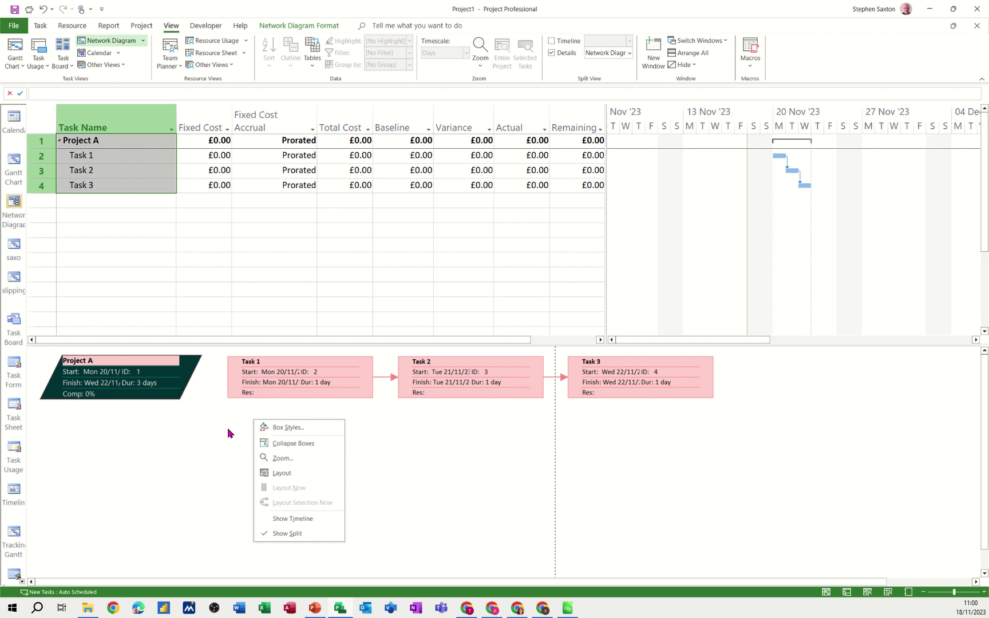
pyautogui.click(279, 474)
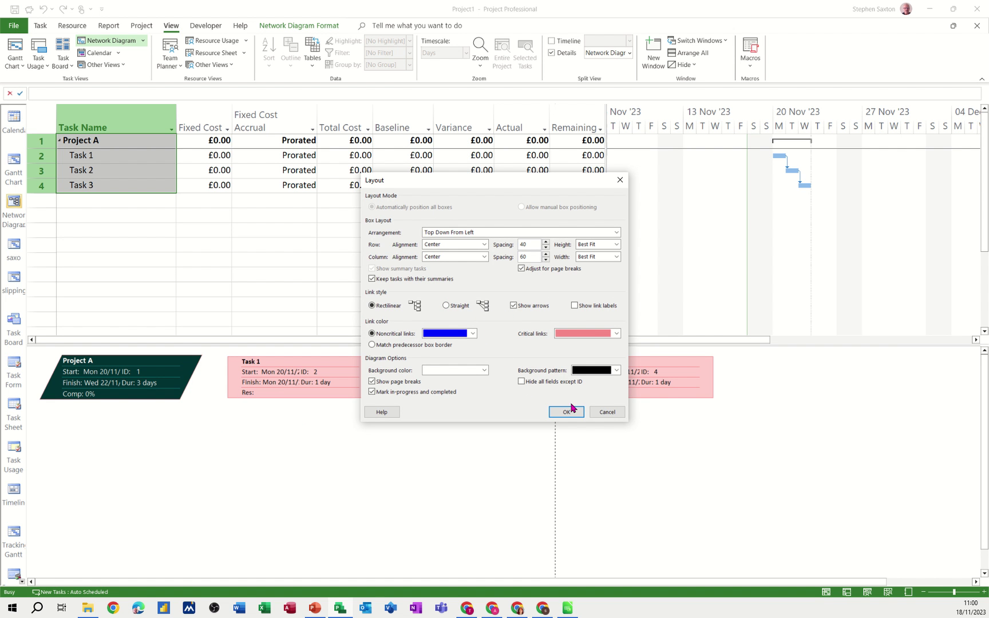
pyautogui.click(599, 412)
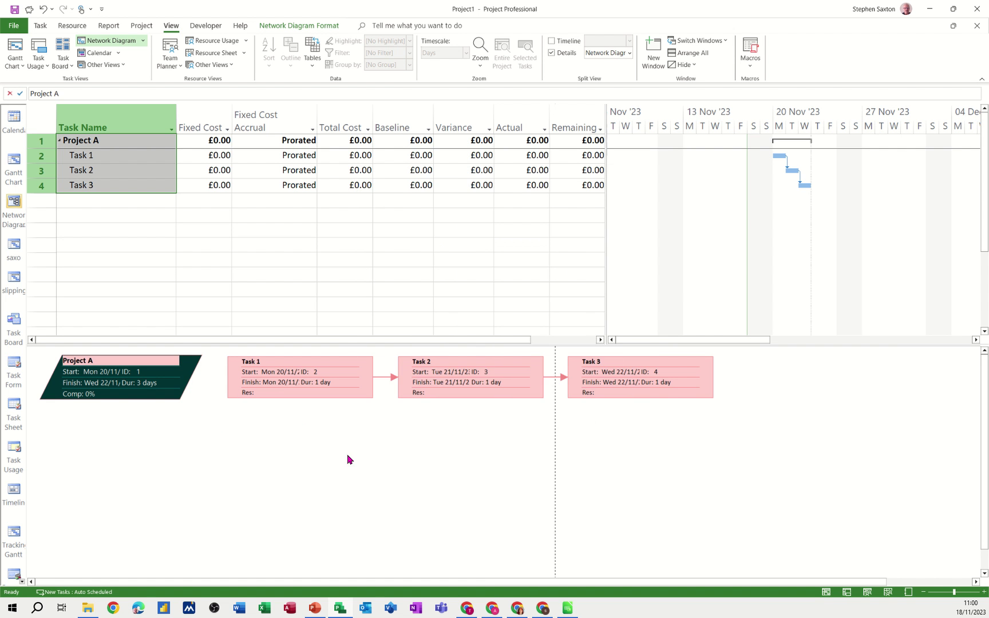
# Step: Apply the Cost data template to both Critical Summary and Critical network diagram boxes
pyautogui.doubleClick(311, 433)
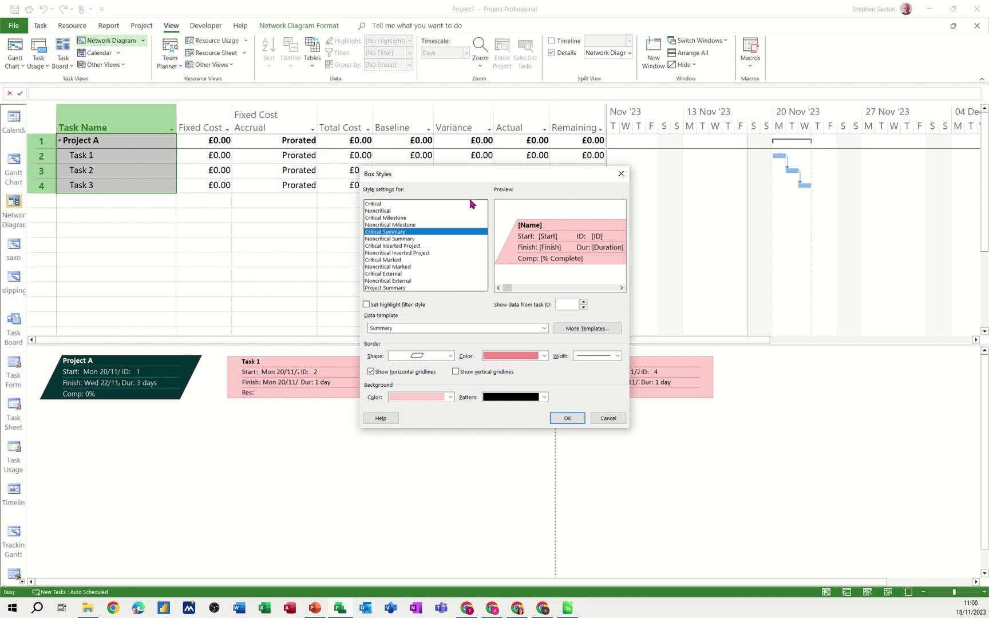
pyautogui.moveTo(480, 175); pyautogui.dragTo(456, 248)
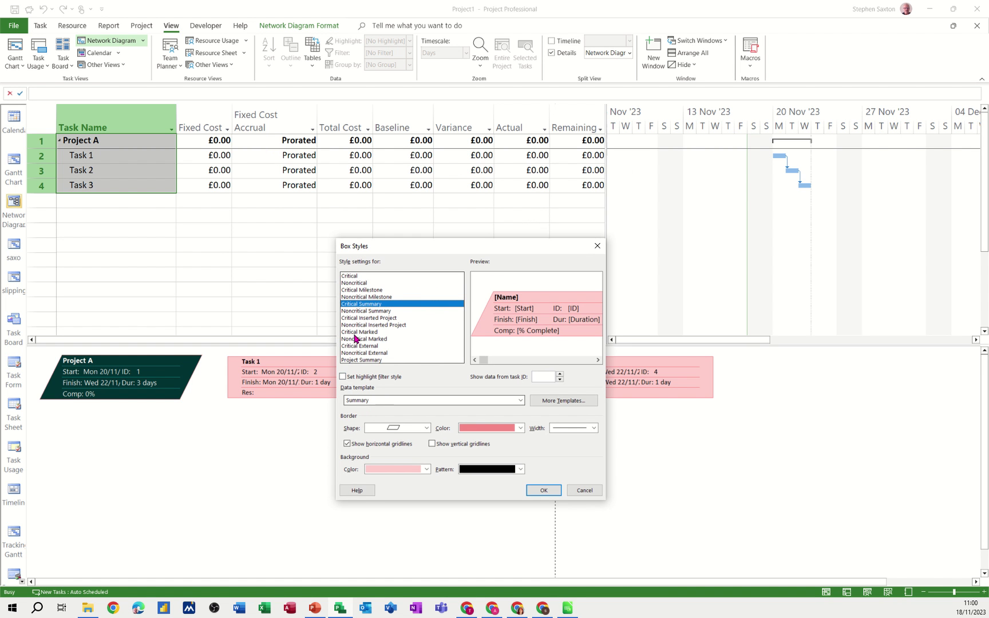
pyautogui.click(367, 402)
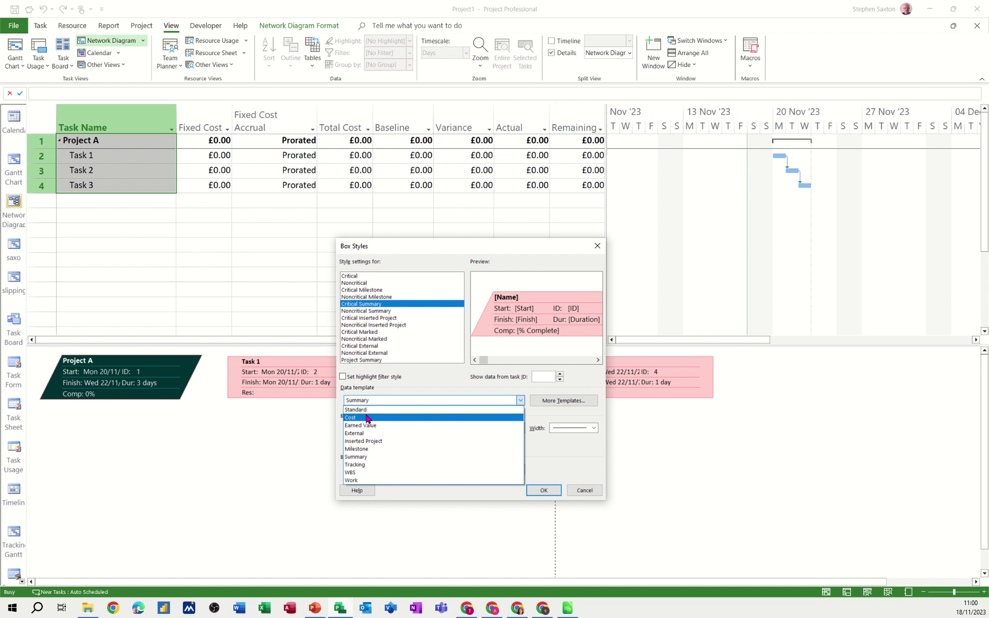
pyautogui.click(363, 418)
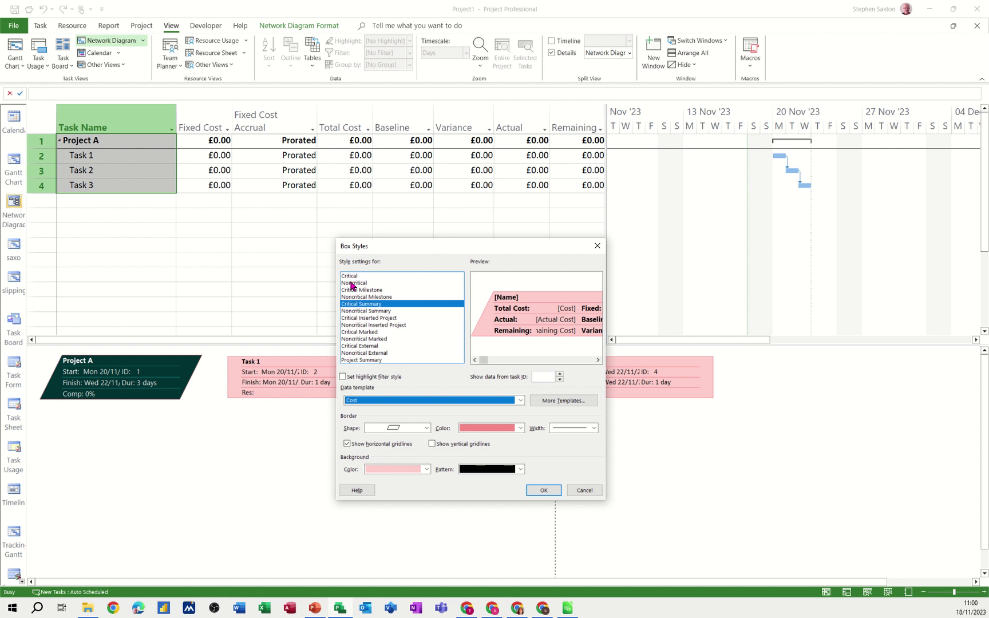
pyautogui.moveTo(431, 246); pyautogui.dragTo(630, 324)
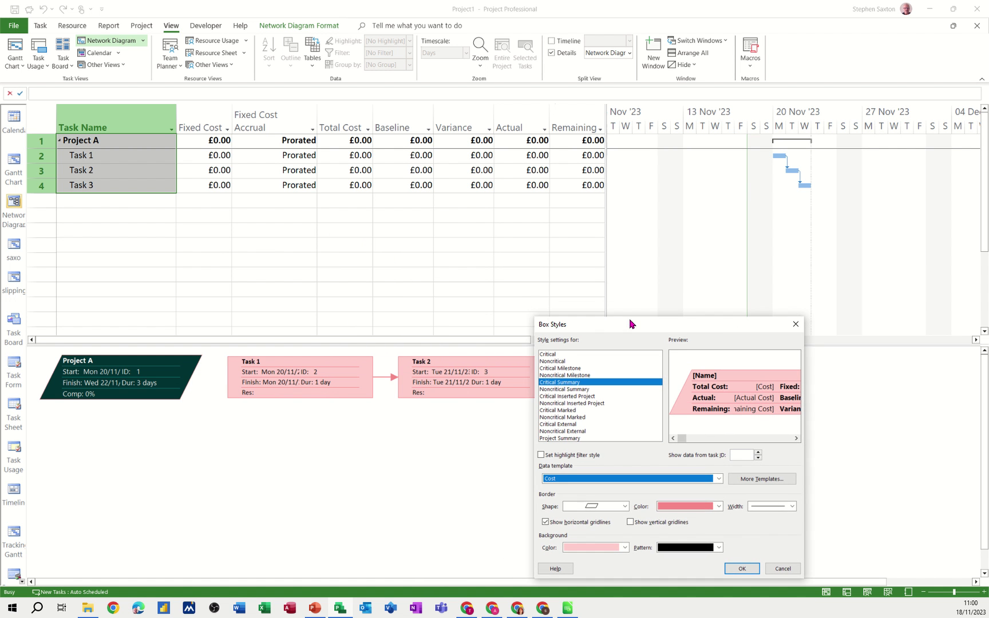
pyautogui.click(547, 355)
pyautogui.click(573, 479)
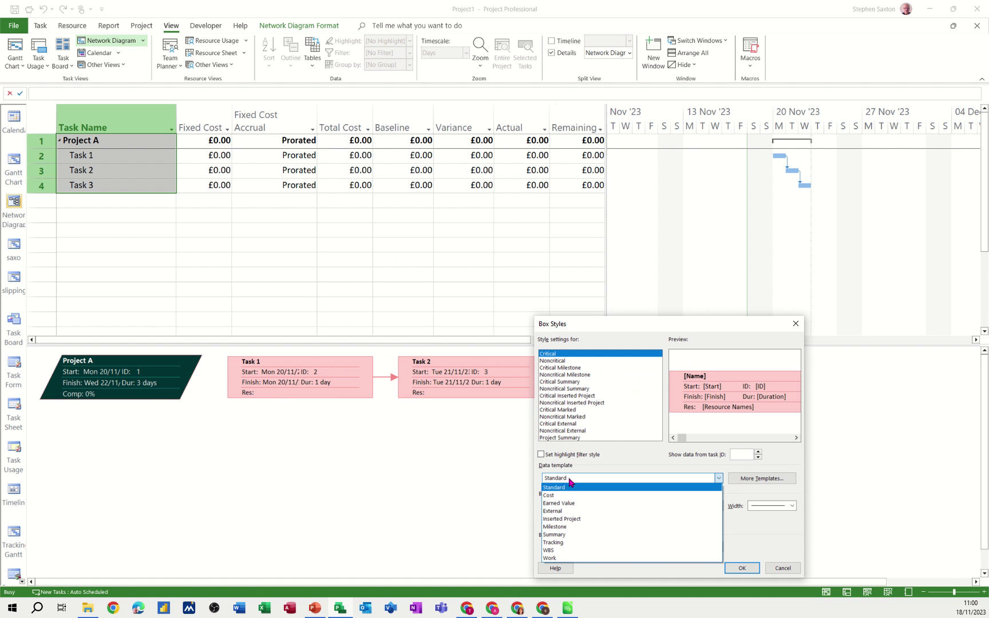
pyautogui.click(563, 496)
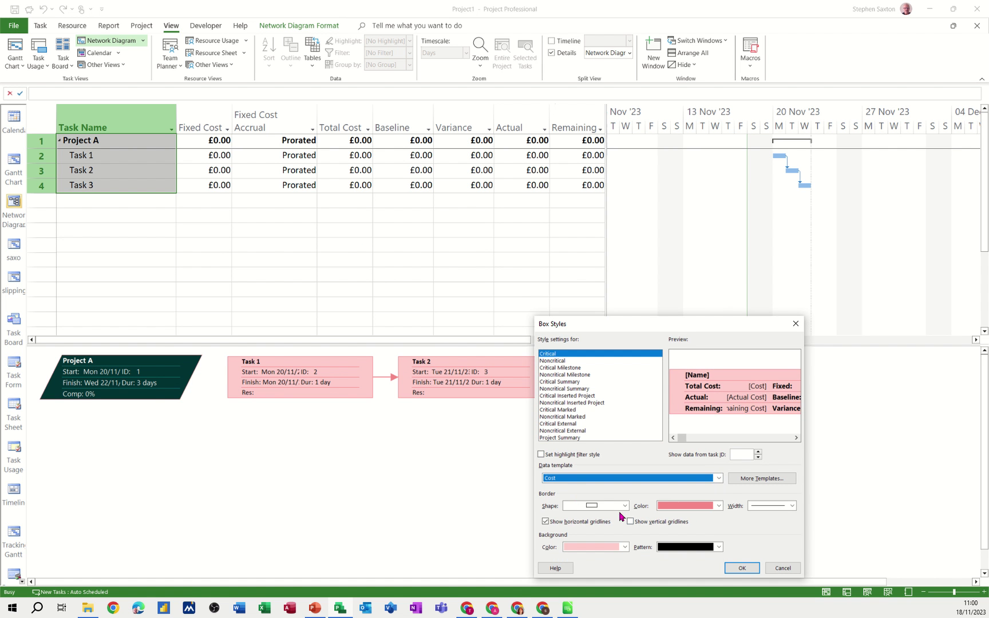
pyautogui.click(742, 568)
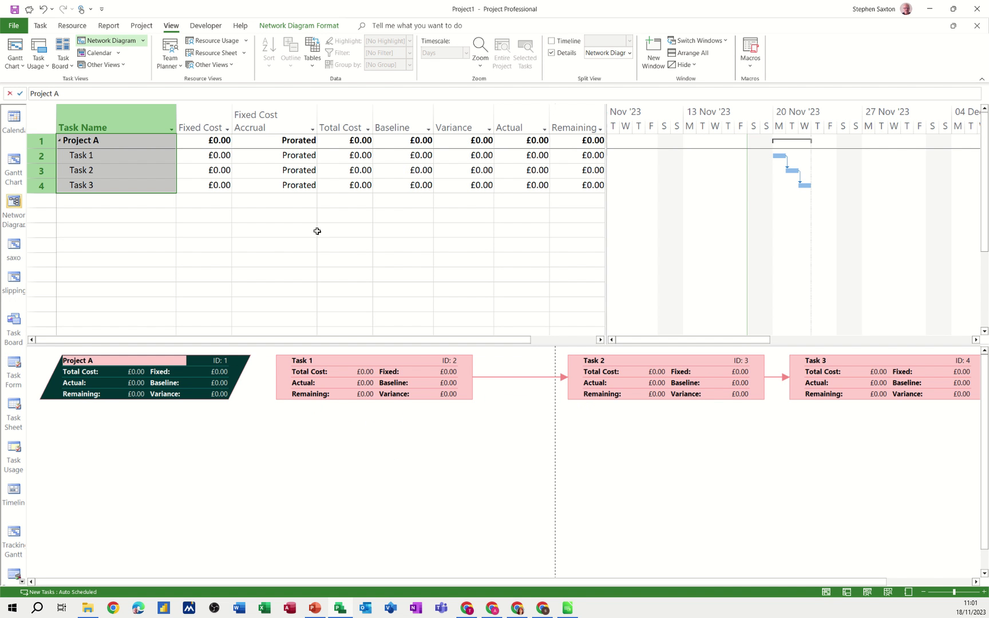
# Step: Put the Resource Sheet in the lower pane and reselect Task 1 in the Cost table
pyautogui.click(887, 593)
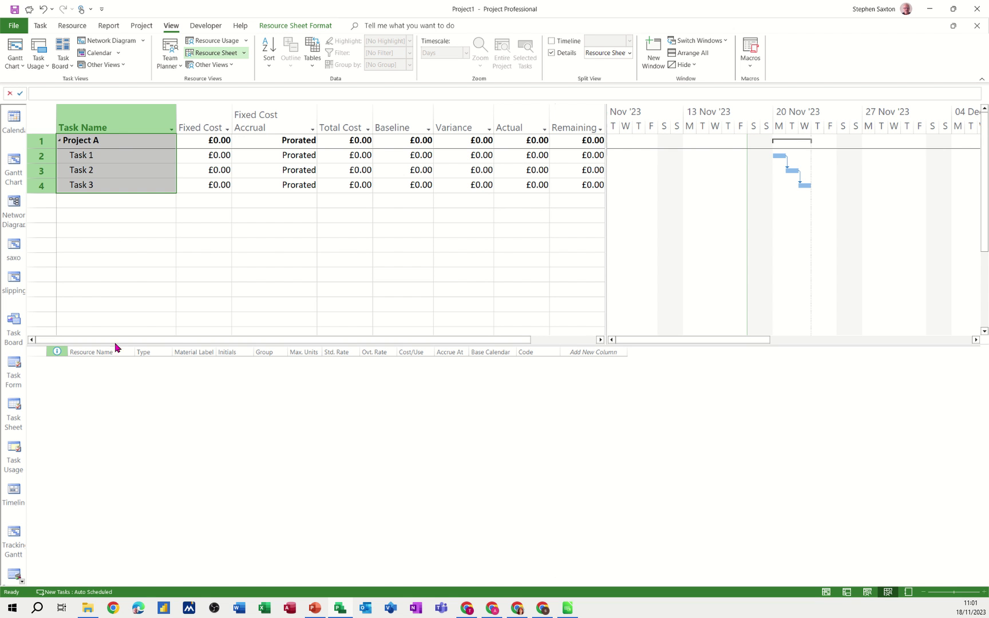
pyautogui.click(118, 155)
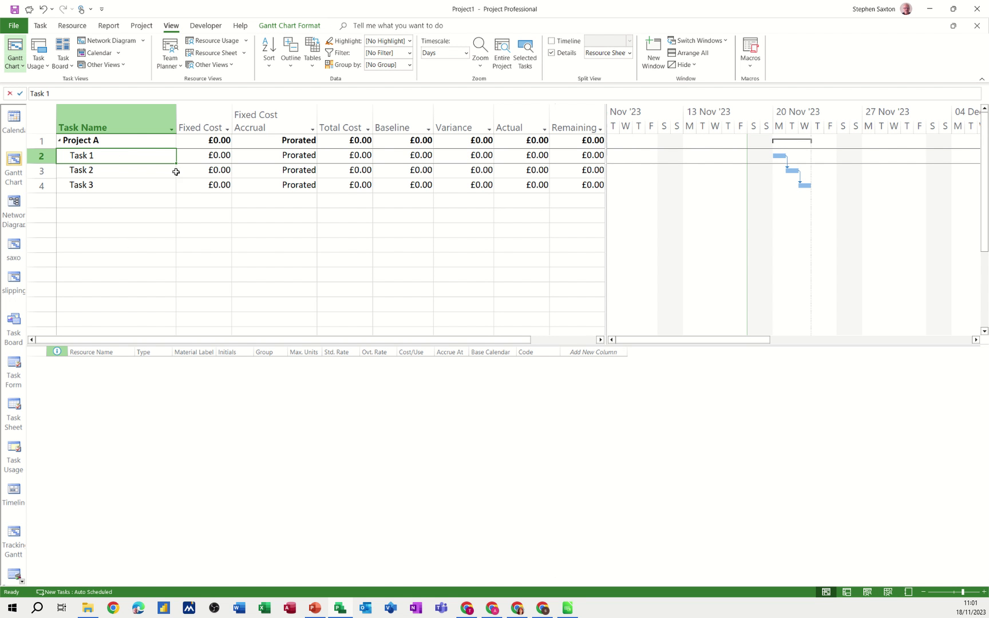
# Step: Close the split, open the Resource Sheet and add two named work resources
pyautogui.click(551, 53)
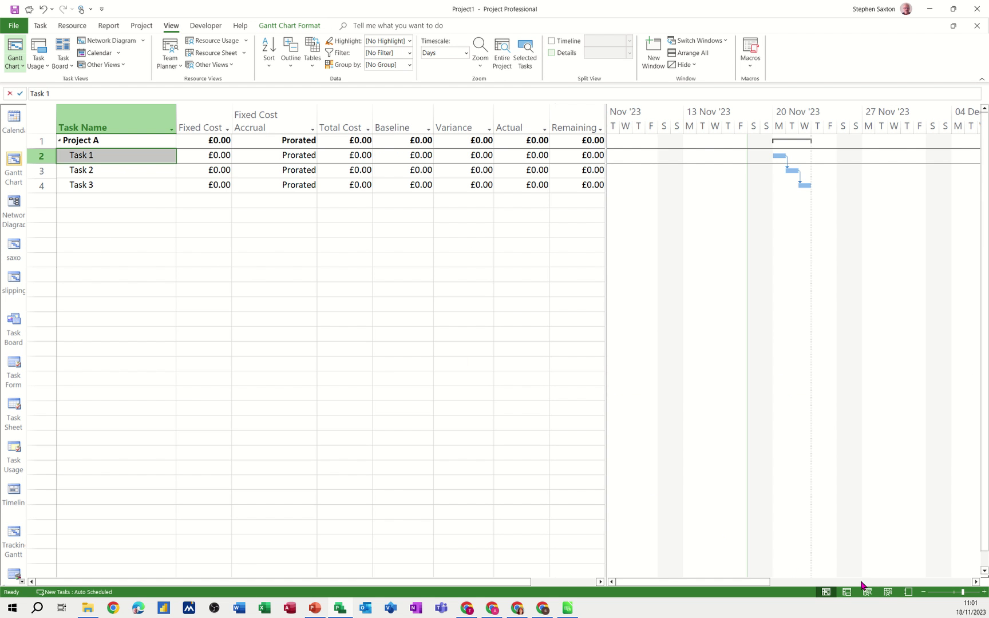
pyautogui.click(887, 593)
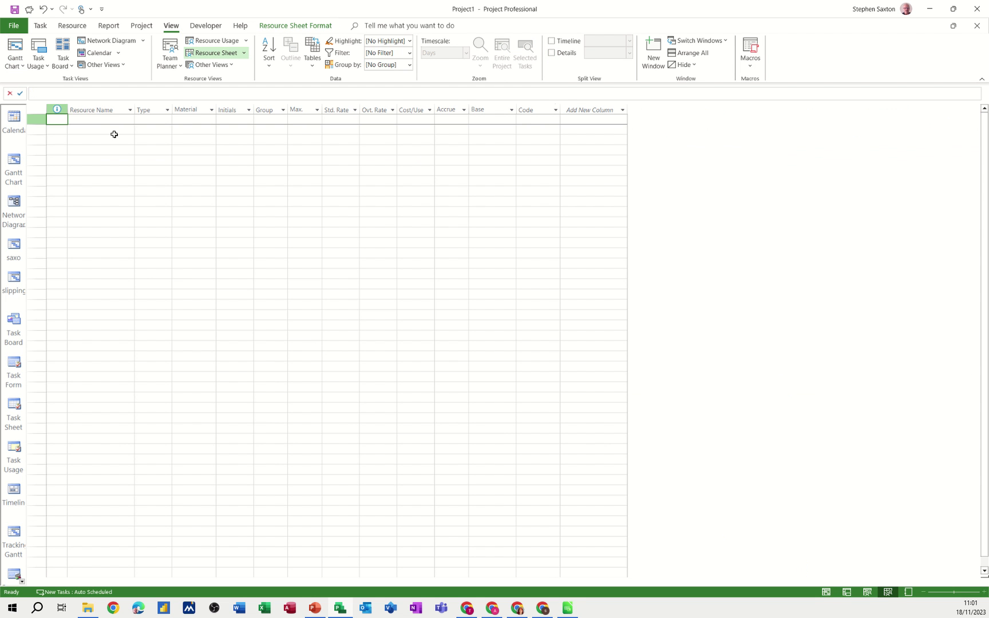
pyautogui.click(101, 121)
pyautogui.write('B')
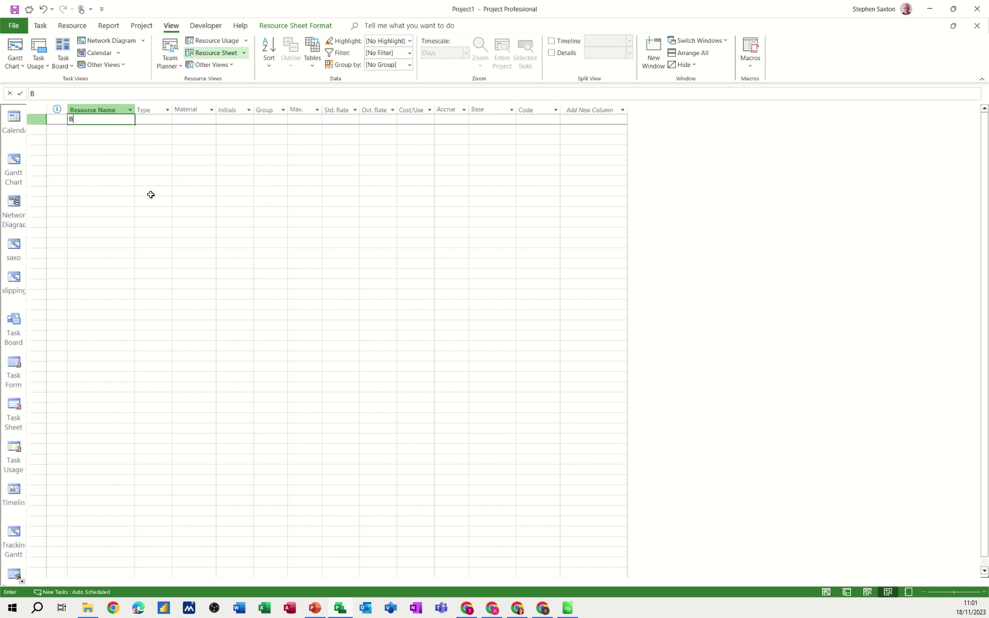
pyautogui.write('ill')
pyautogui.press('Return')
pyautogui.write('Ben')
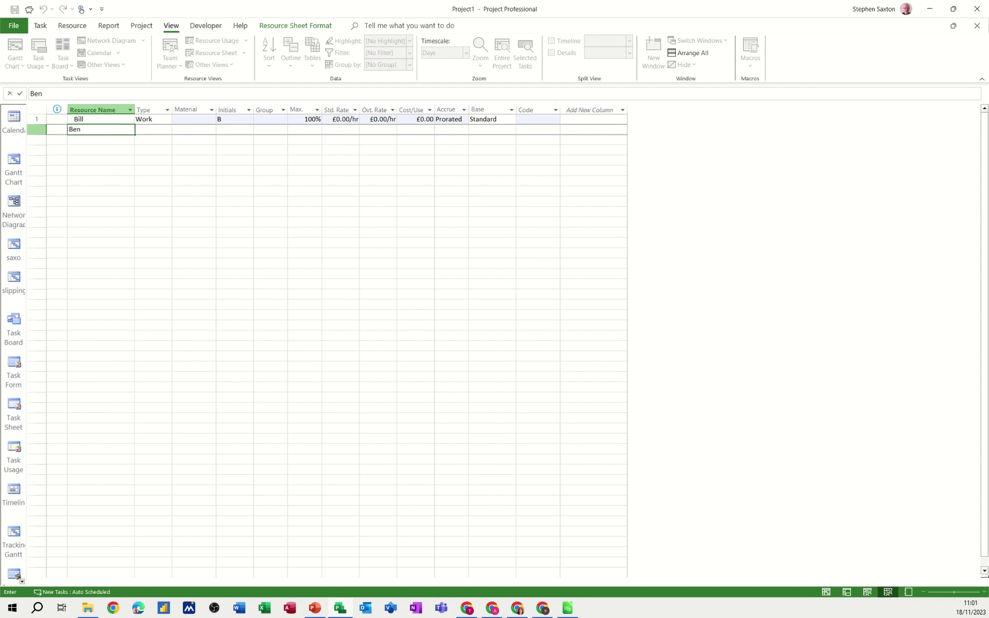
pyautogui.press('Return')
# Step: Give both resources a standard rate of £10.00/hr
pyautogui.click(344, 119)
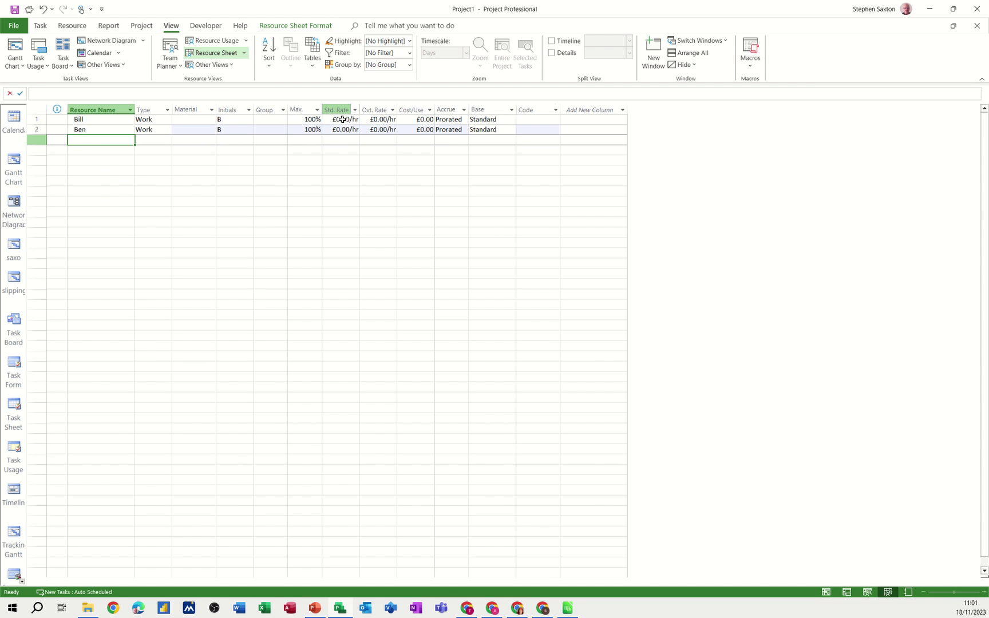
pyautogui.write('10')
pyautogui.press('Return')
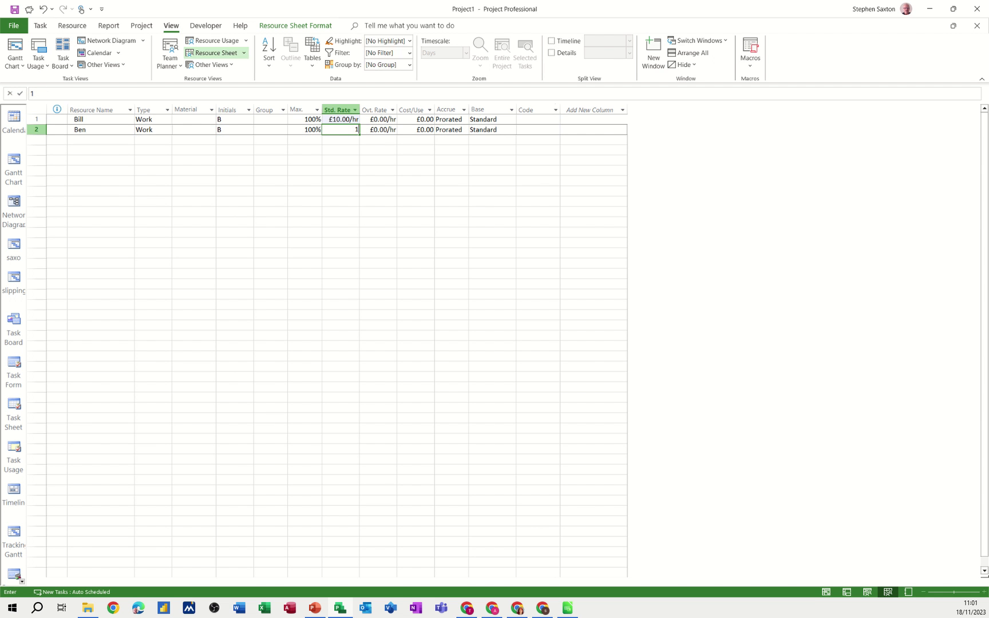
pyautogui.write('10')
pyautogui.press('Return')
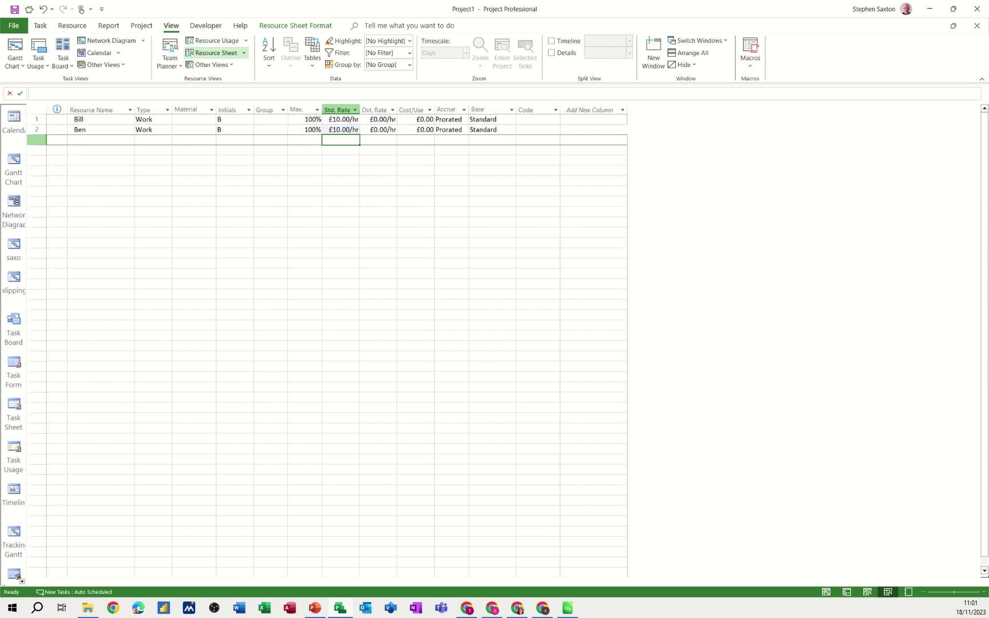
# Step: Return to the Gantt Chart with the Entry table and assign both resources to Task 1
pyautogui.click(13, 166)
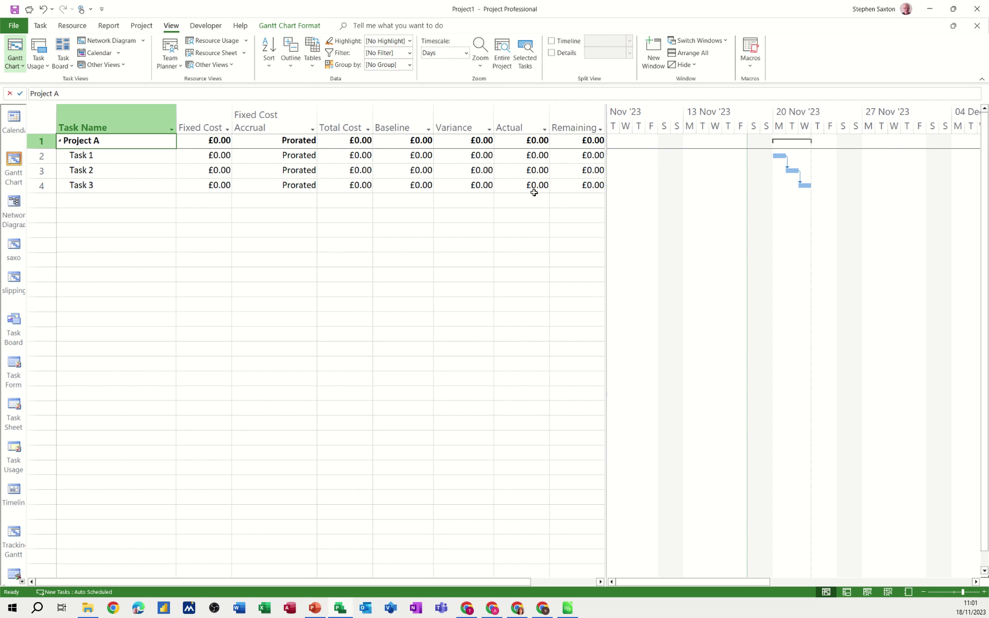
pyautogui.click(312, 65)
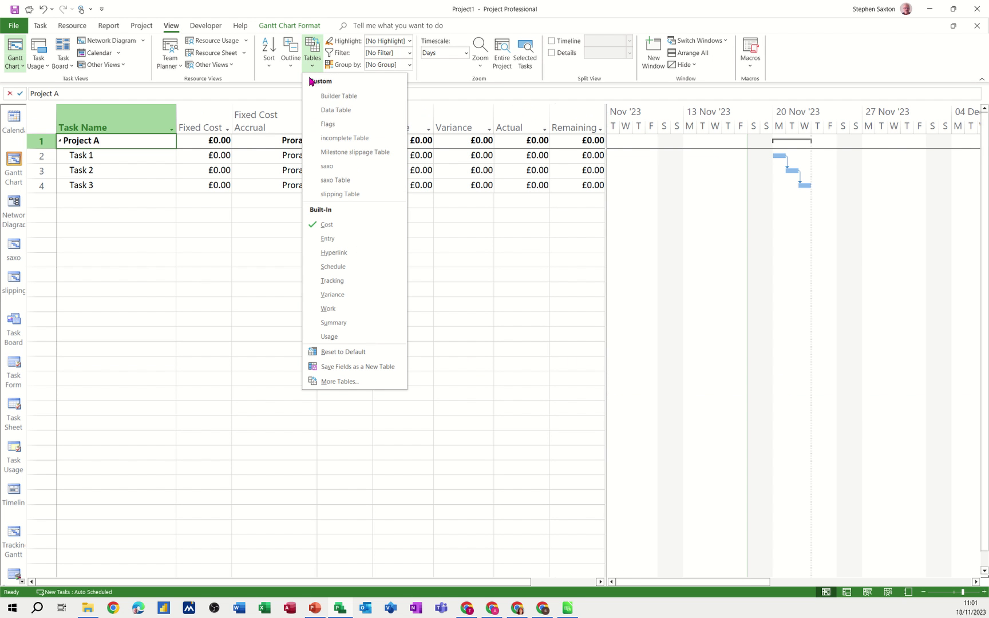
pyautogui.click(326, 240)
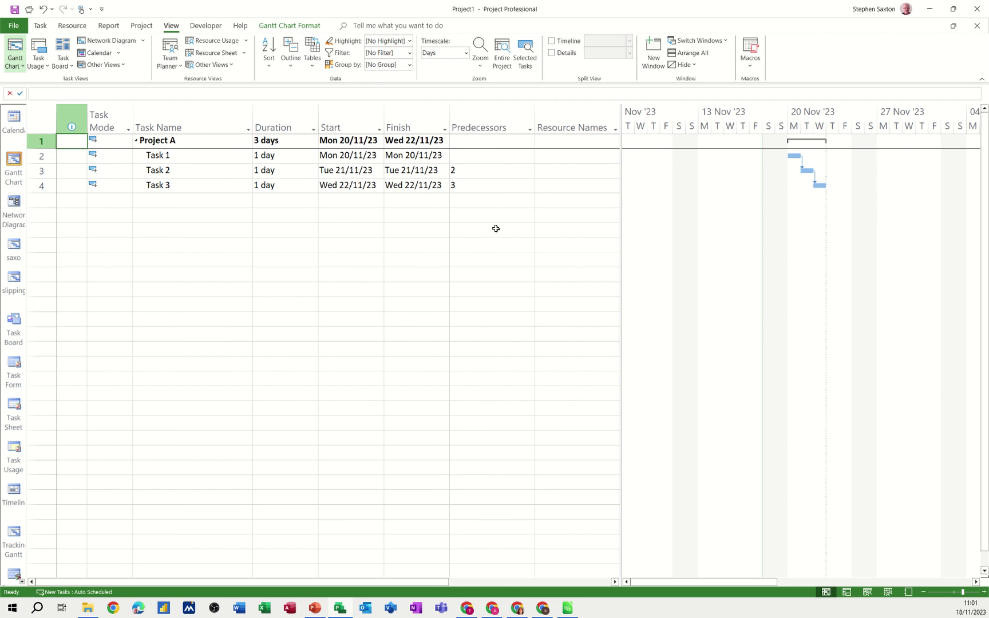
pyautogui.click(568, 157)
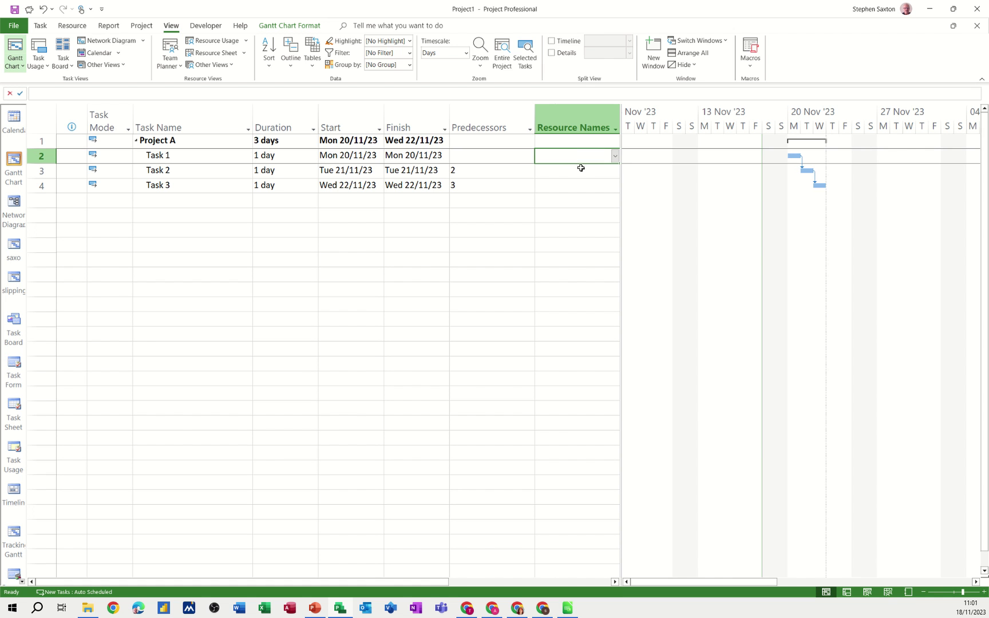
pyautogui.click(615, 157)
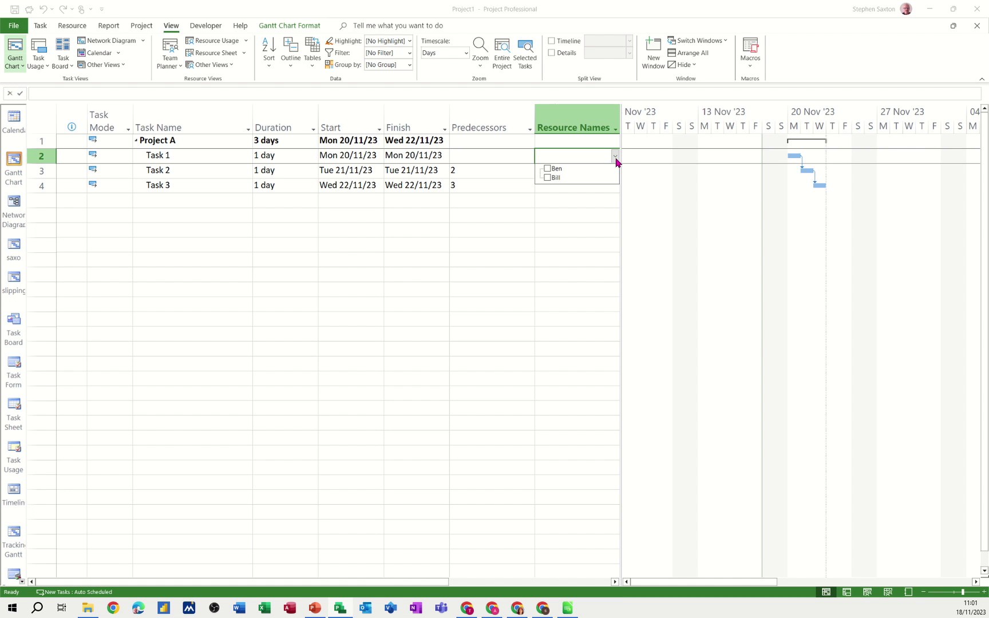
pyautogui.click(548, 177)
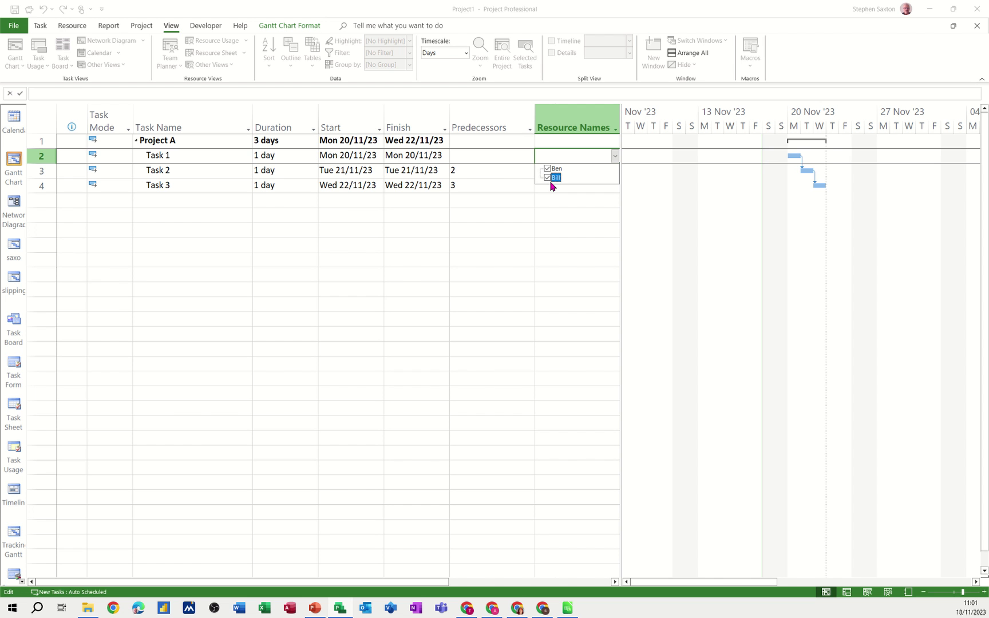
pyautogui.click(551, 195)
# Step: Assign the first resource to Task 2 and the second resource to Task 3
pyautogui.click(561, 175)
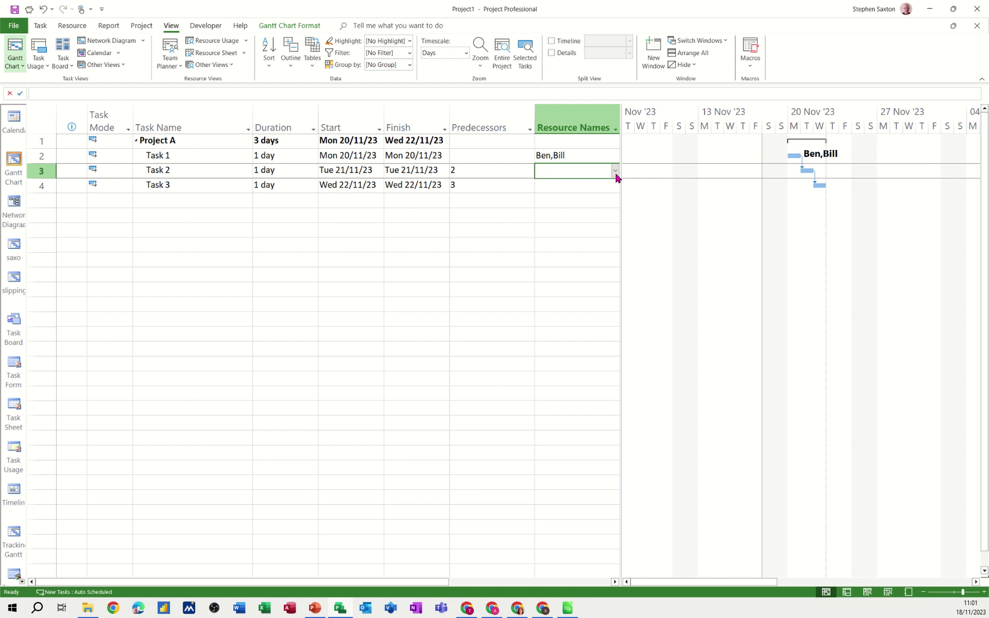
pyautogui.click(616, 172)
pyautogui.click(547, 184)
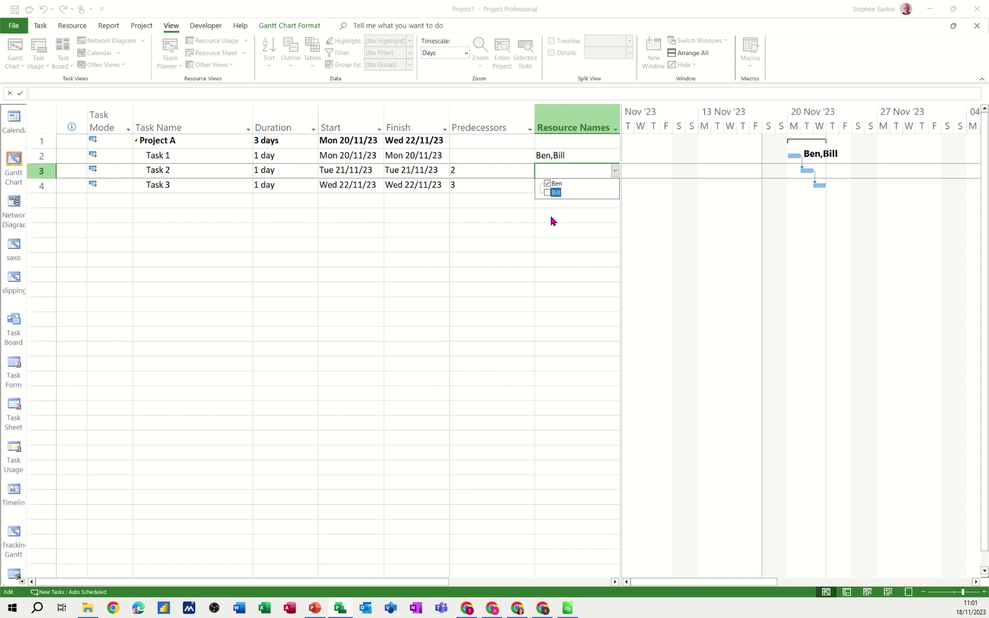
pyautogui.click(553, 219)
pyautogui.click(576, 187)
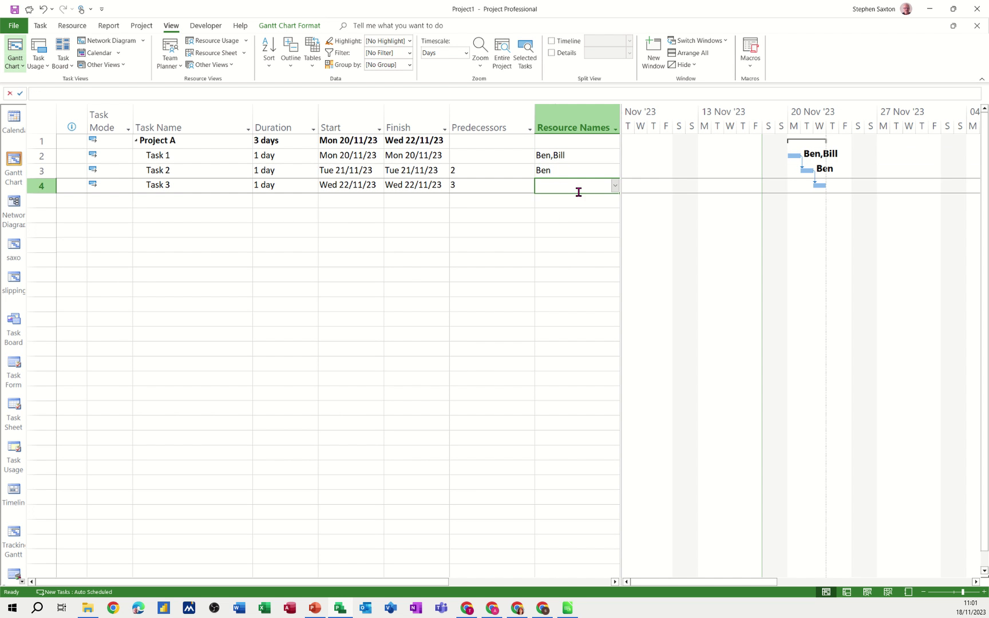
pyautogui.click(615, 186)
pyautogui.click(548, 207)
pyautogui.click(555, 222)
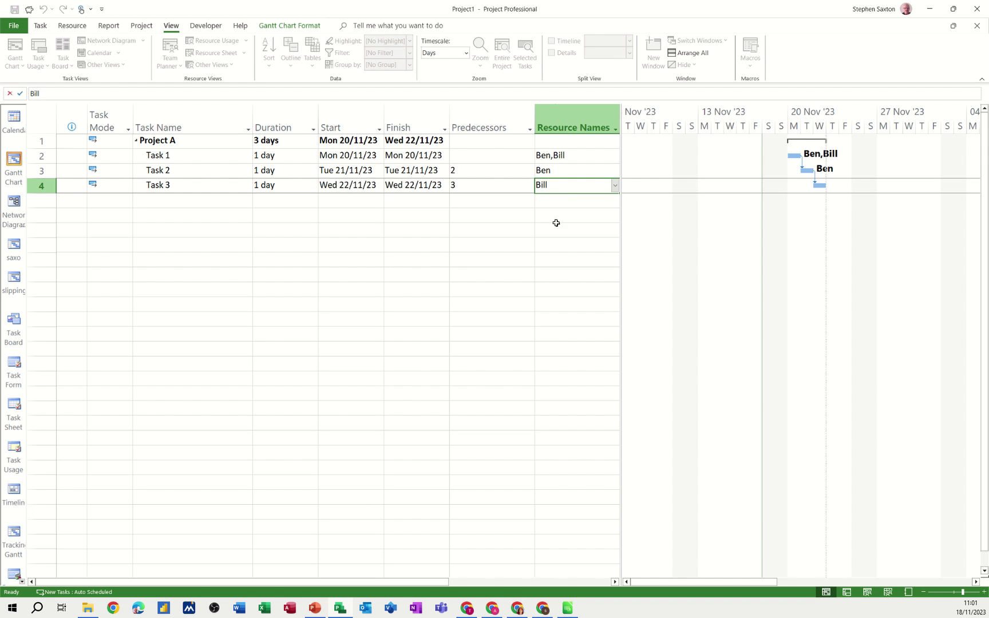
pyautogui.click(206, 189)
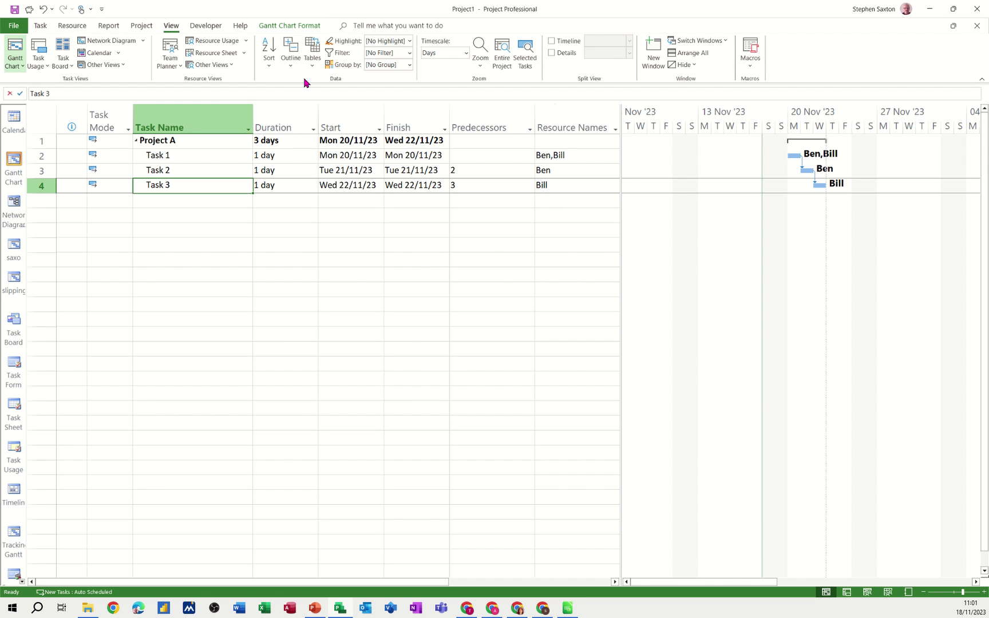
pyautogui.click(312, 54)
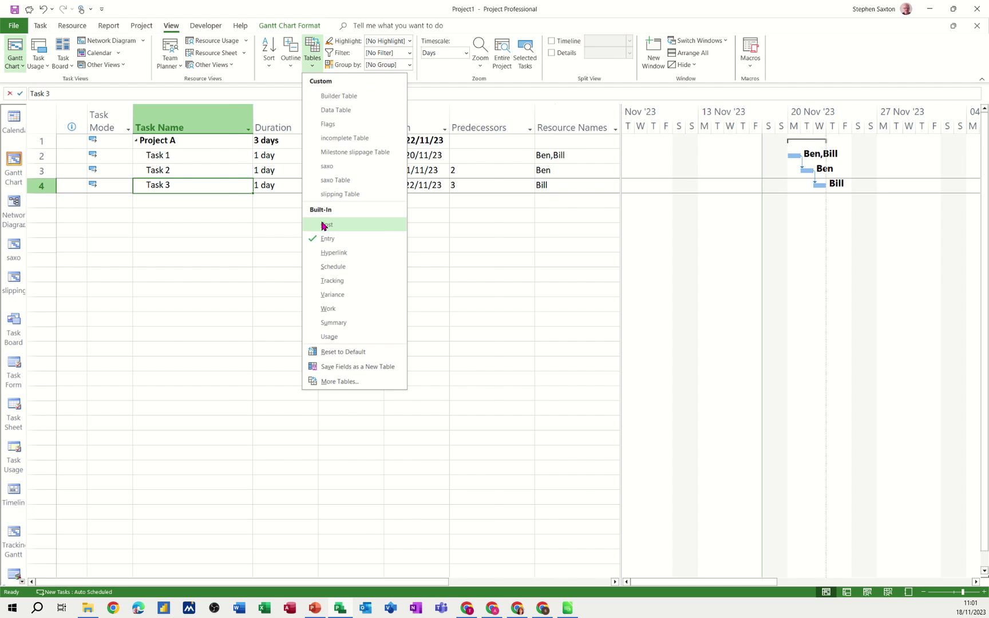
# Step: Restore the Cost table, showing Project A at £320.00, with the Network Diagram split below
pyautogui.click(324, 224)
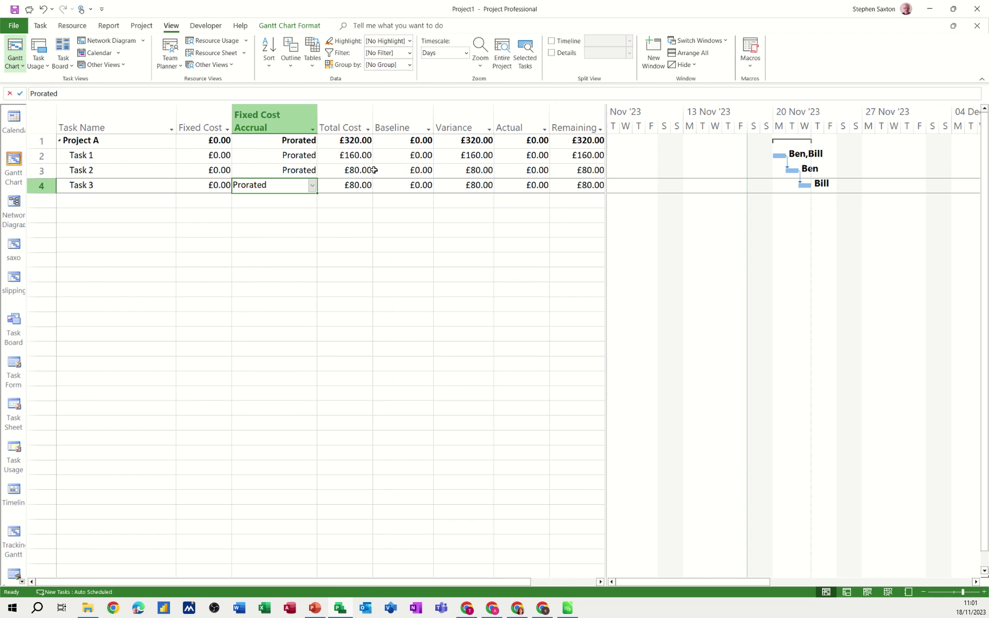
pyautogui.click(551, 53)
pyautogui.click(629, 53)
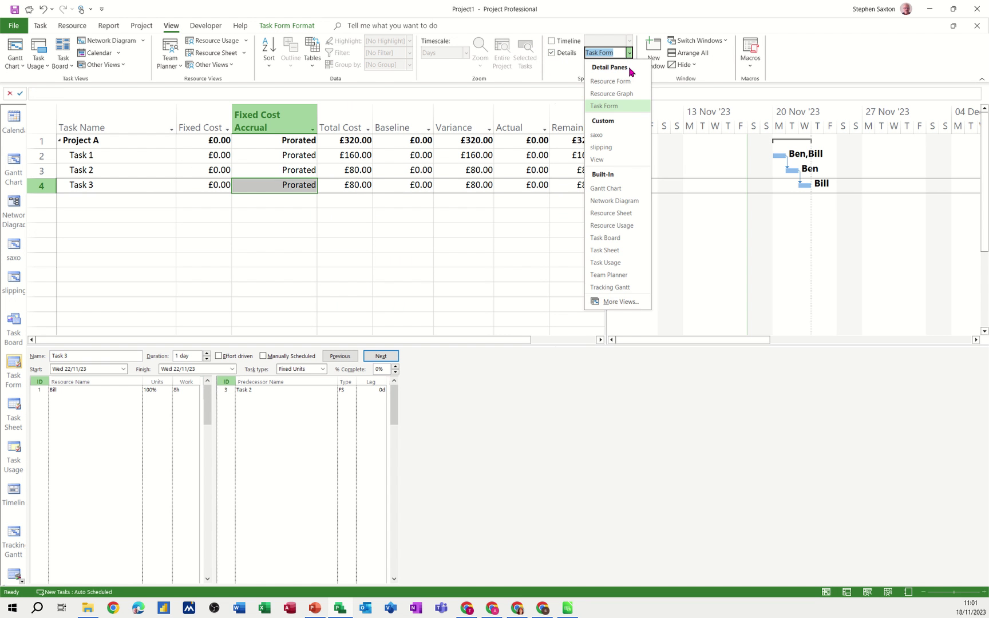
pyautogui.click(618, 201)
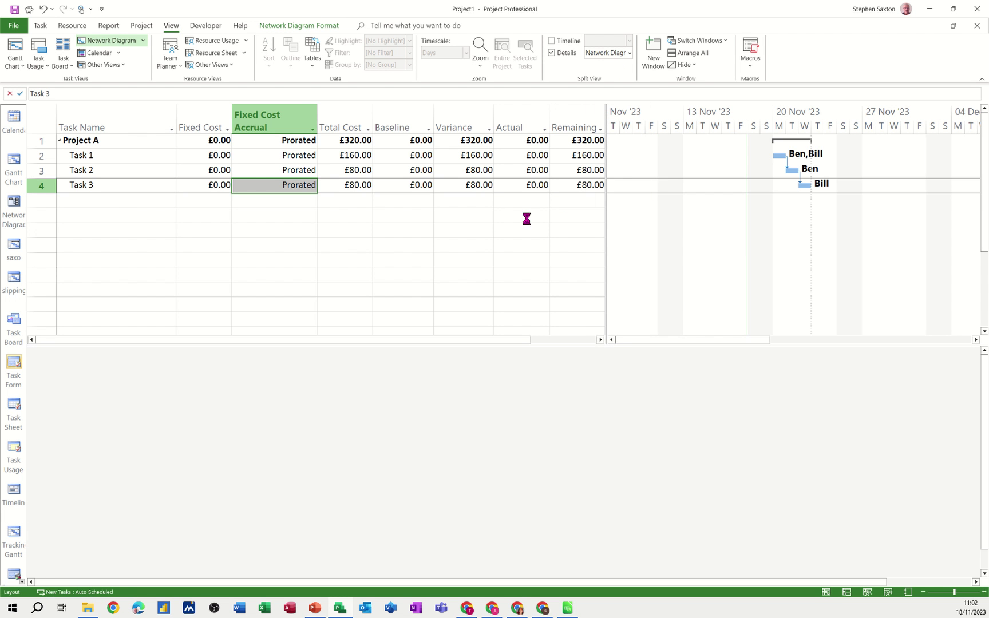
pyautogui.moveTo(119, 142); pyautogui.dragTo(117, 183)
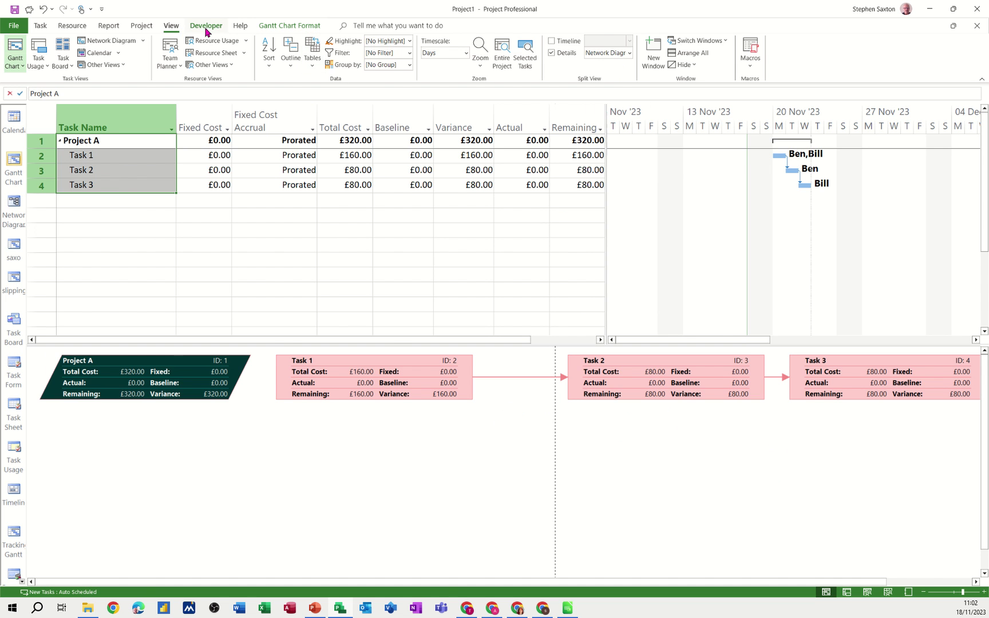
# Step: Set a baseline for the entire project so baseline costs equal totals (£320.00, £160.00, £80.00, £80.00)
pyautogui.click(141, 26)
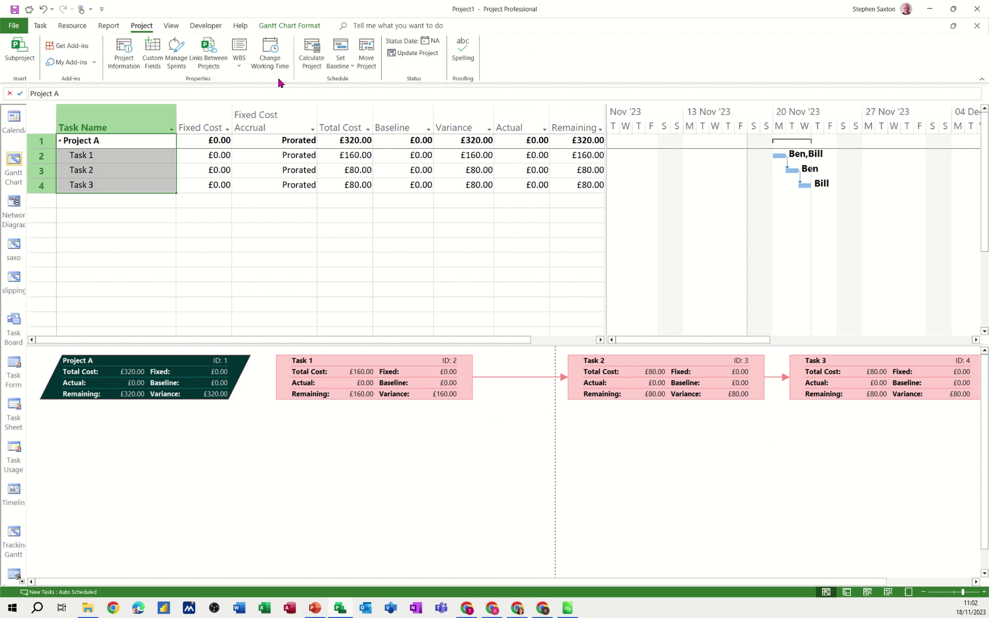
pyautogui.click(342, 68)
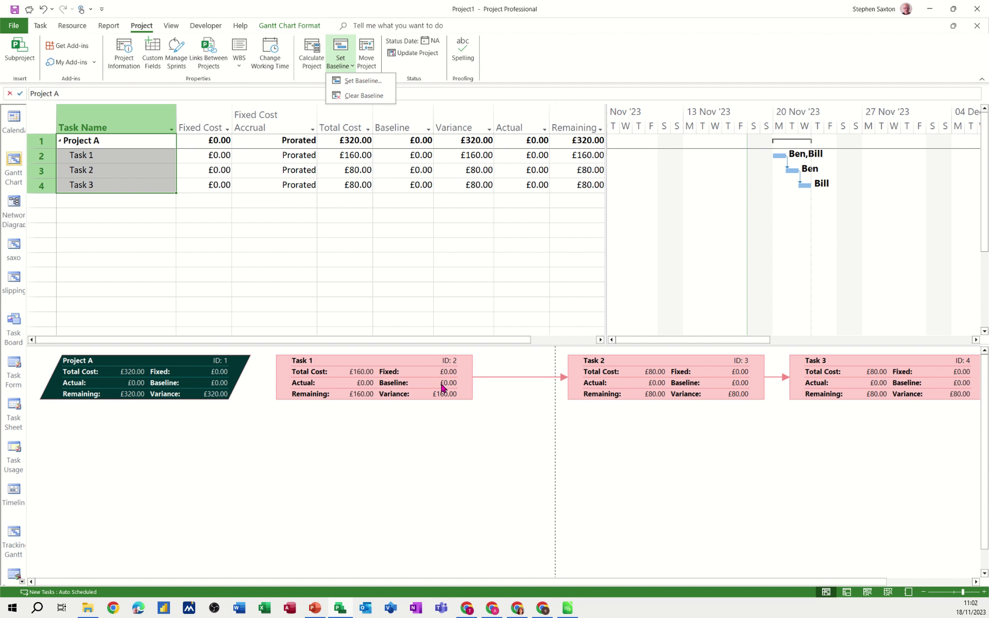
pyautogui.click(361, 82)
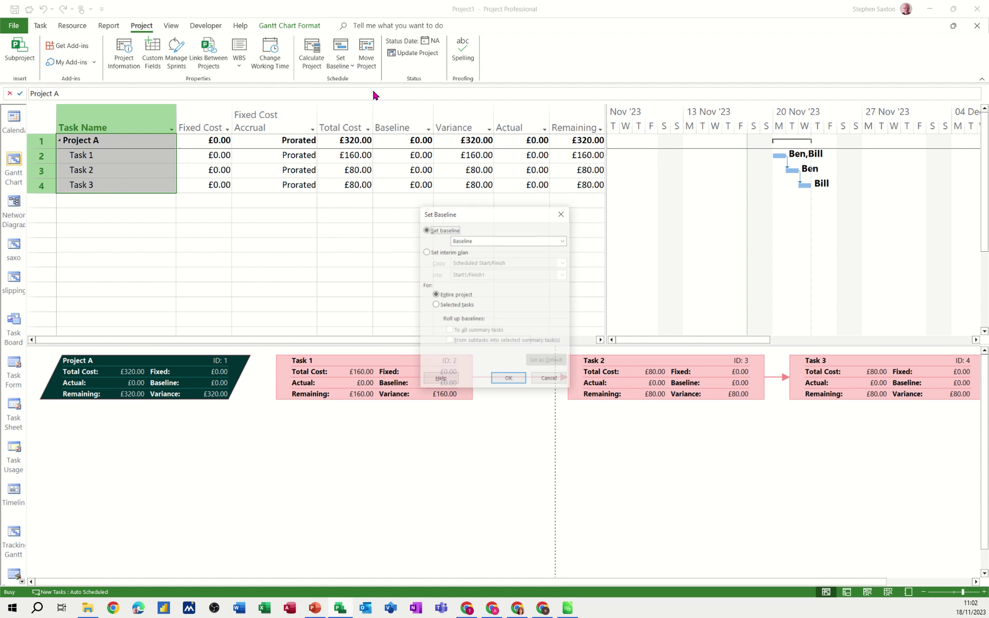
pyautogui.click(505, 378)
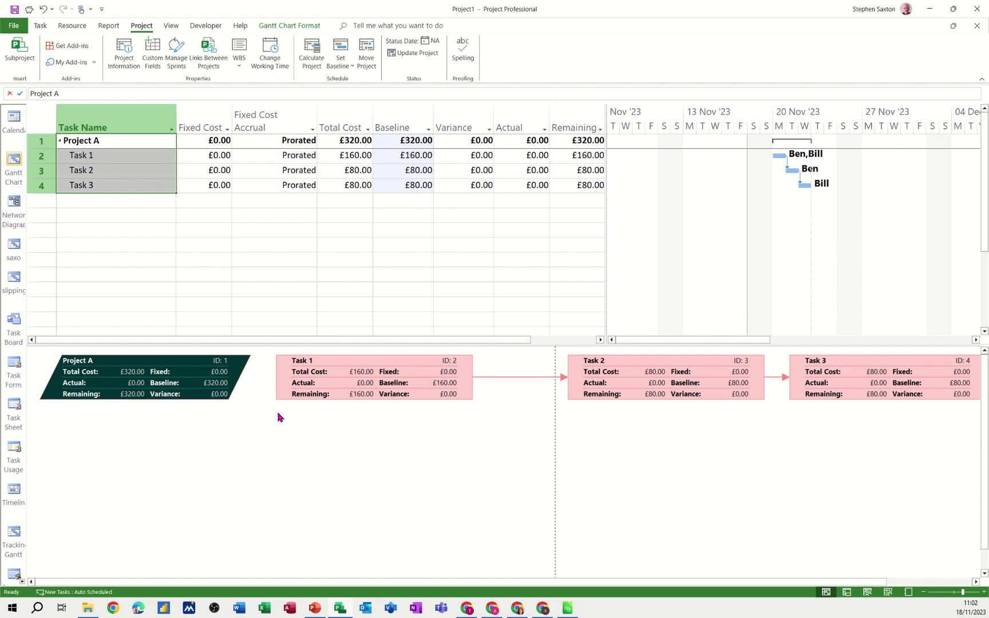
# Step: Open the network diagram's Box Styles and reach its Data Templates list (Cost, Earned Value, Tracking)
pyautogui.rightClick(315, 430)
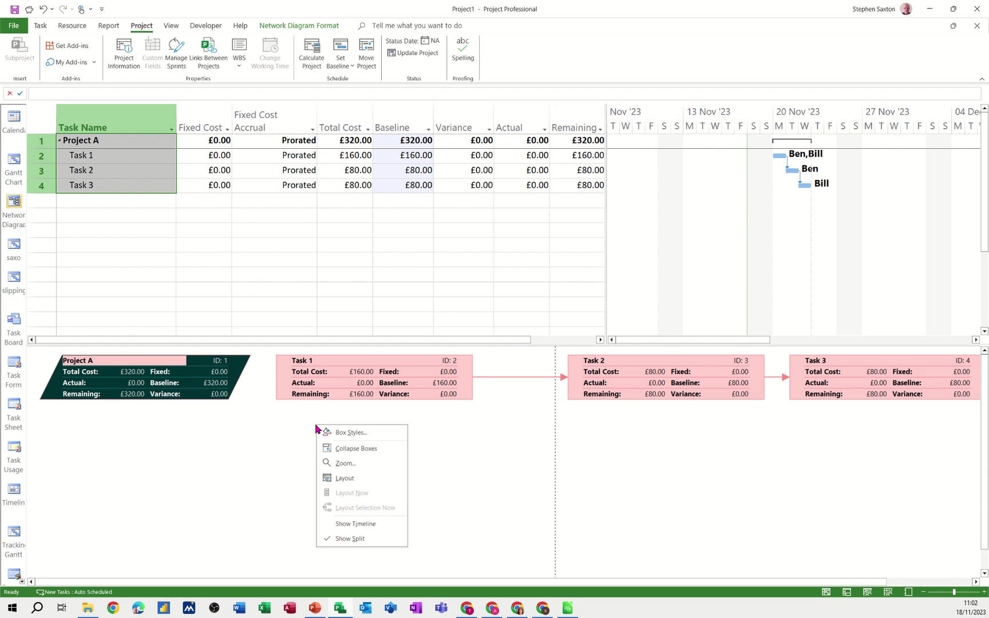
pyautogui.click(287, 439)
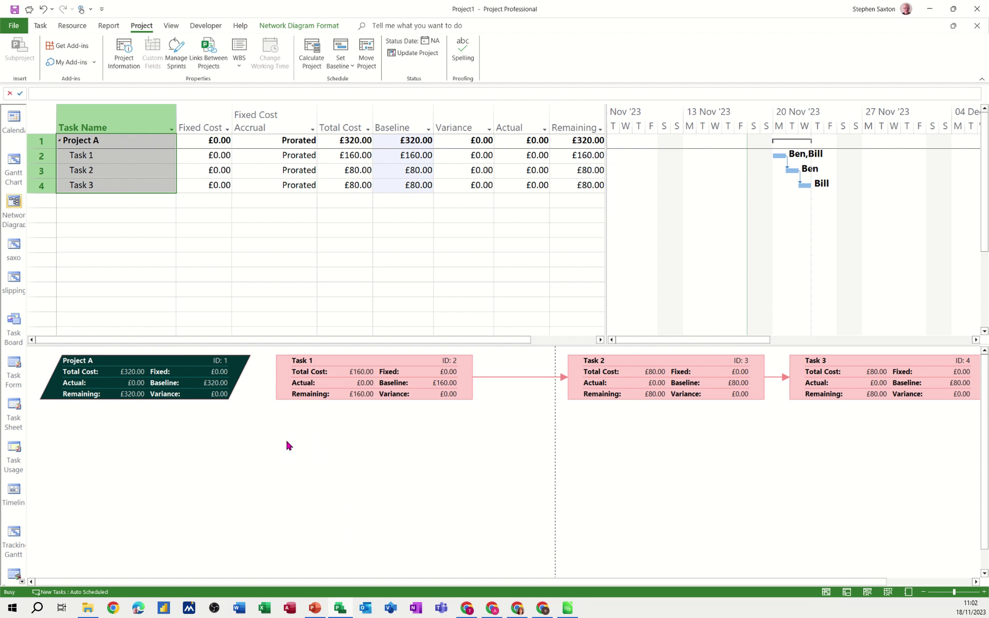
pyautogui.click(598, 419)
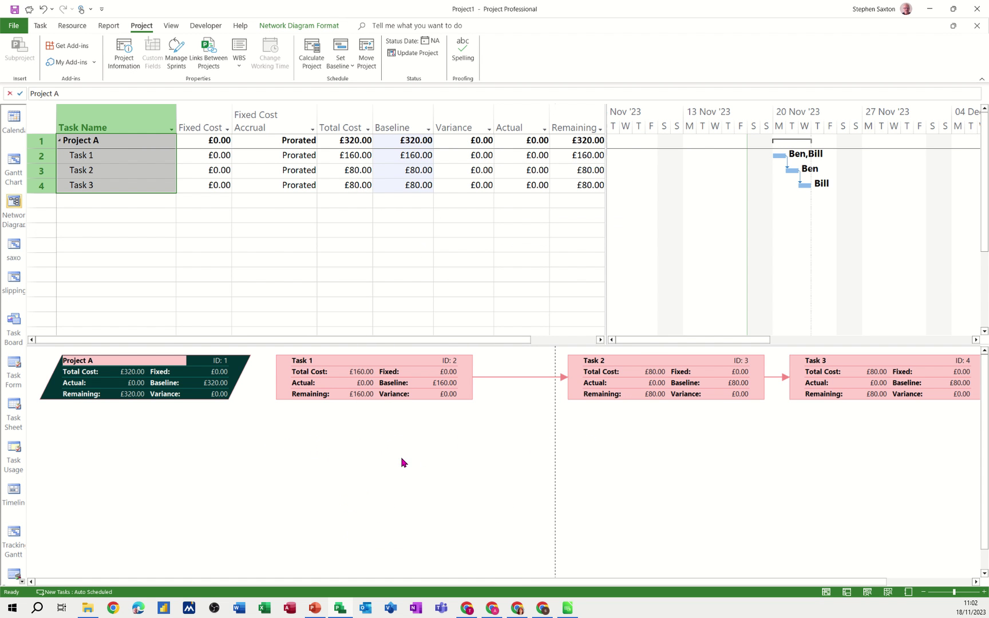
pyautogui.rightClick(401, 459)
pyautogui.click(435, 466)
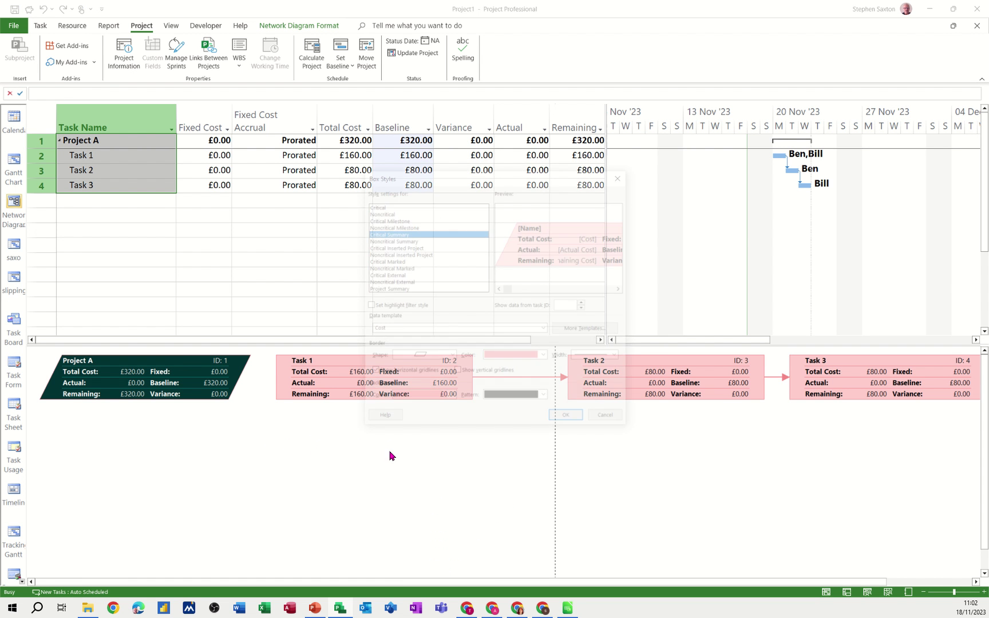
pyautogui.moveTo(442, 173); pyautogui.dragTo(330, 144)
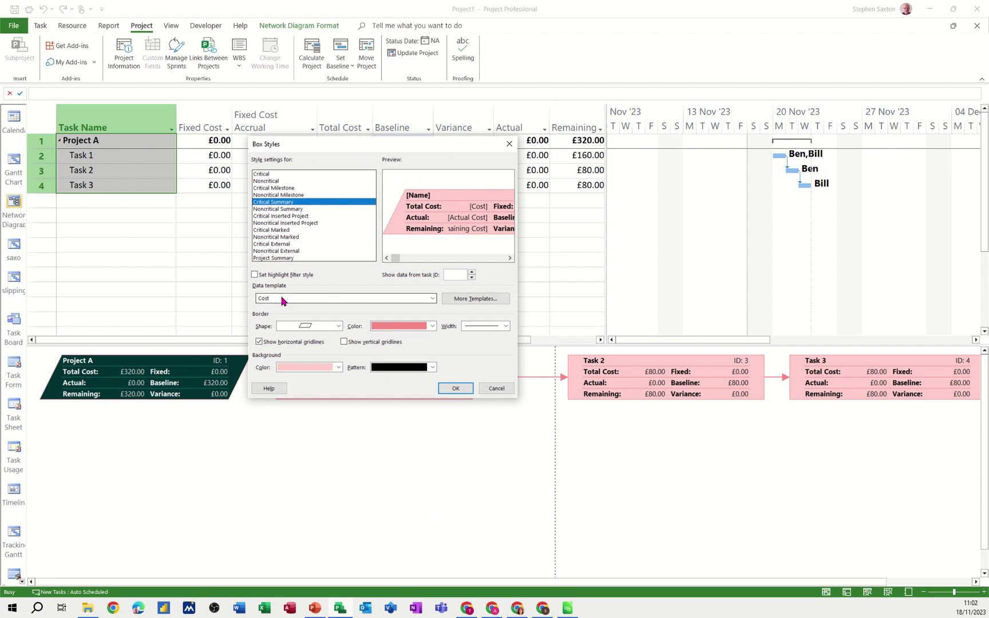
pyautogui.click(462, 302)
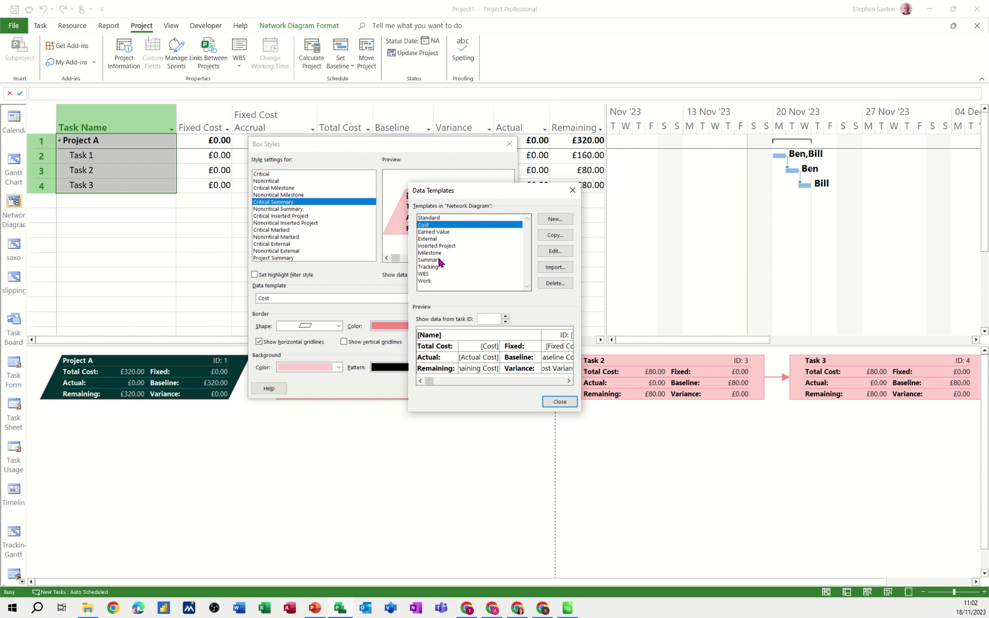
# Step: Create a new data template named Steve with ID, Name and % Complete in the first column
pyautogui.click(554, 219)
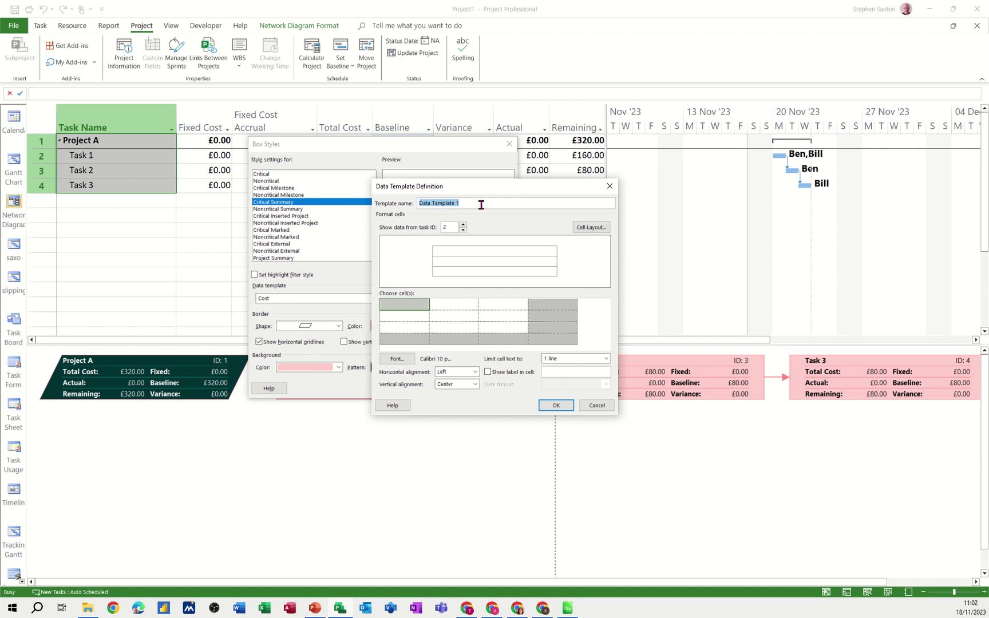
pyautogui.write('Steve')
pyautogui.click(409, 307)
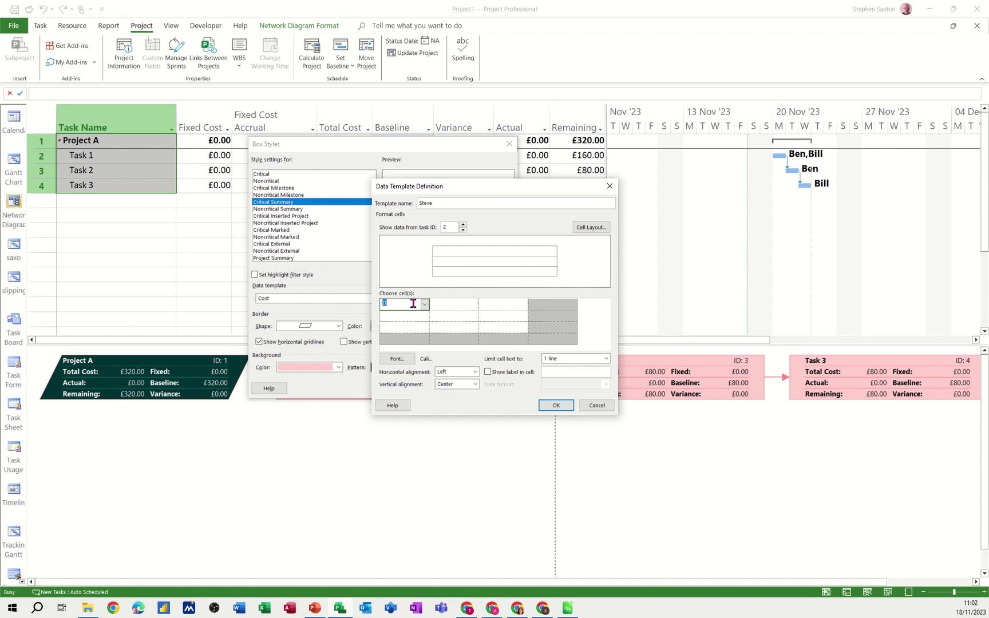
pyautogui.write('ID')
pyautogui.click(412, 319)
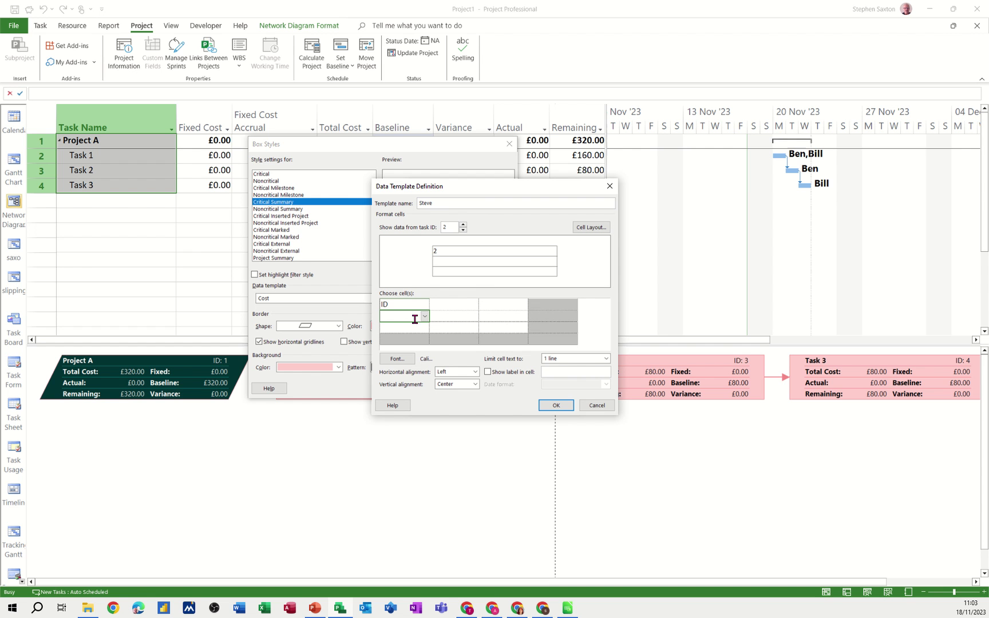
pyautogui.write('Name')
pyautogui.click(407, 328)
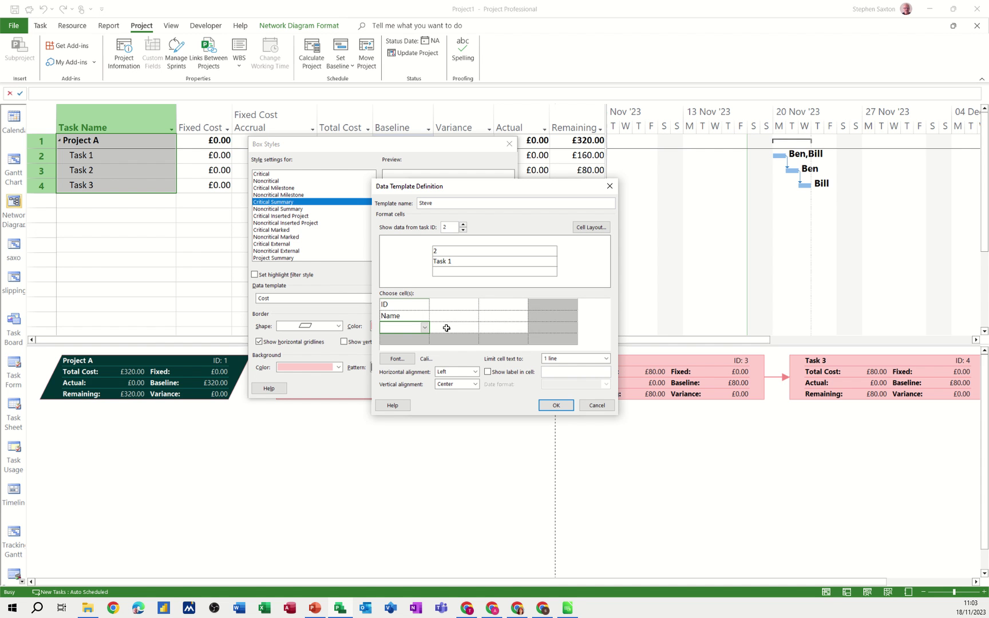
pyautogui.write('% Complete')
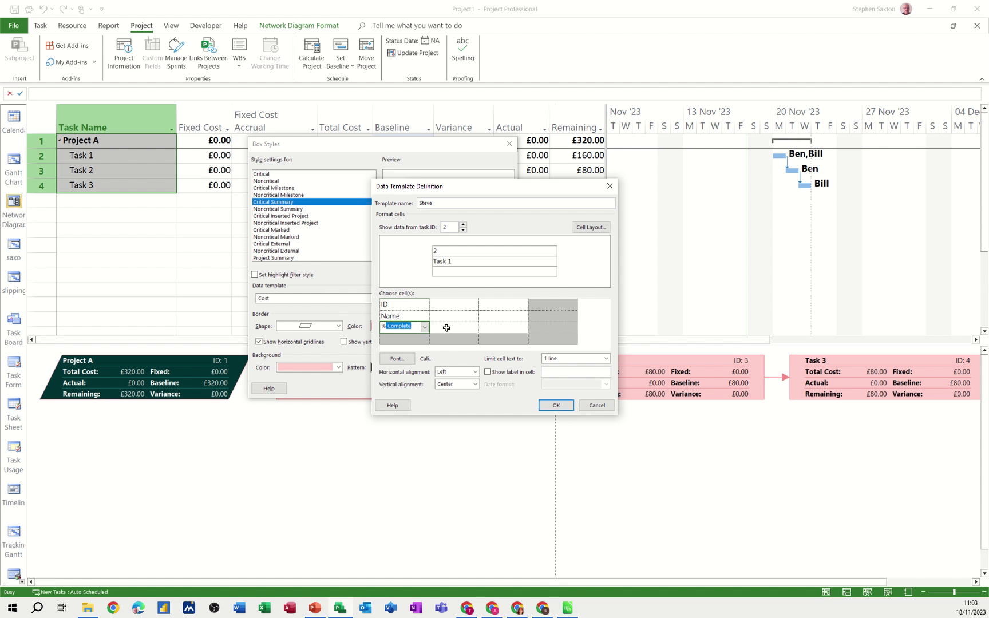
pyautogui.click(463, 305)
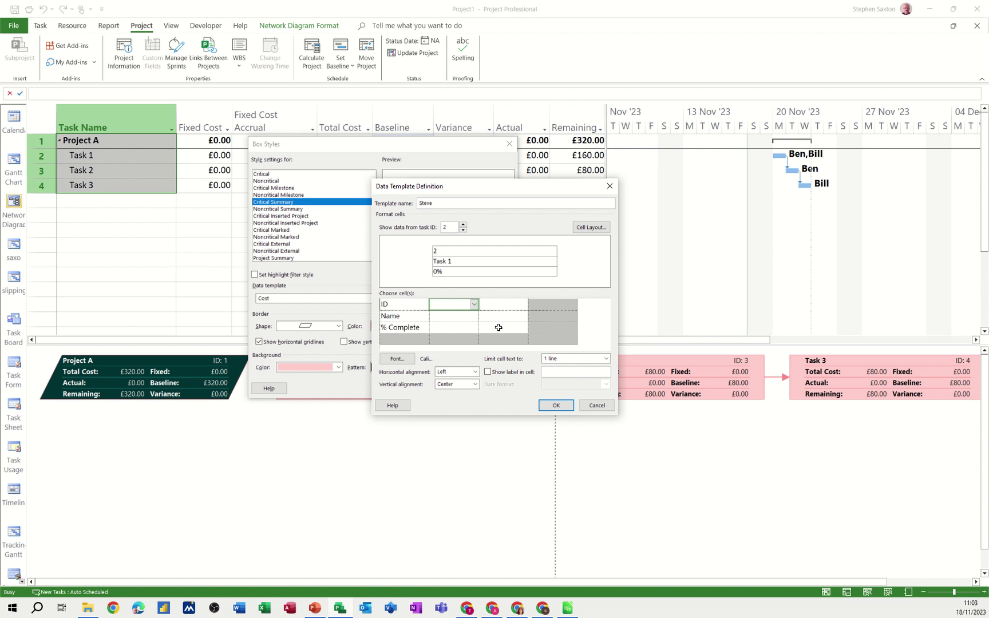
# Step: Add Duration, Start and Finish as the second column and Actual Cost in the top row, then save
pyautogui.write('Duration')
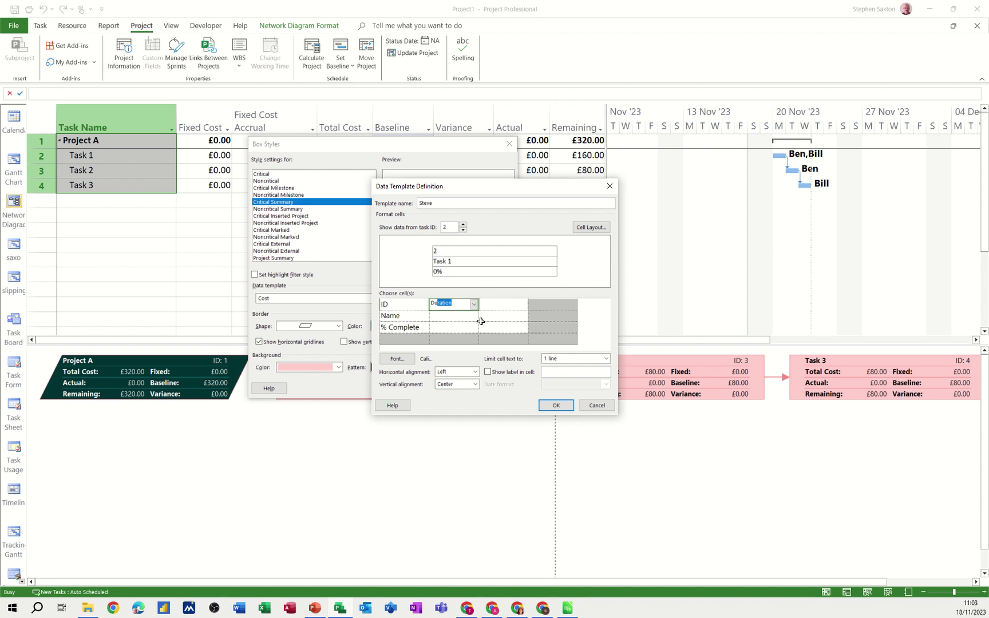
pyautogui.click(458, 318)
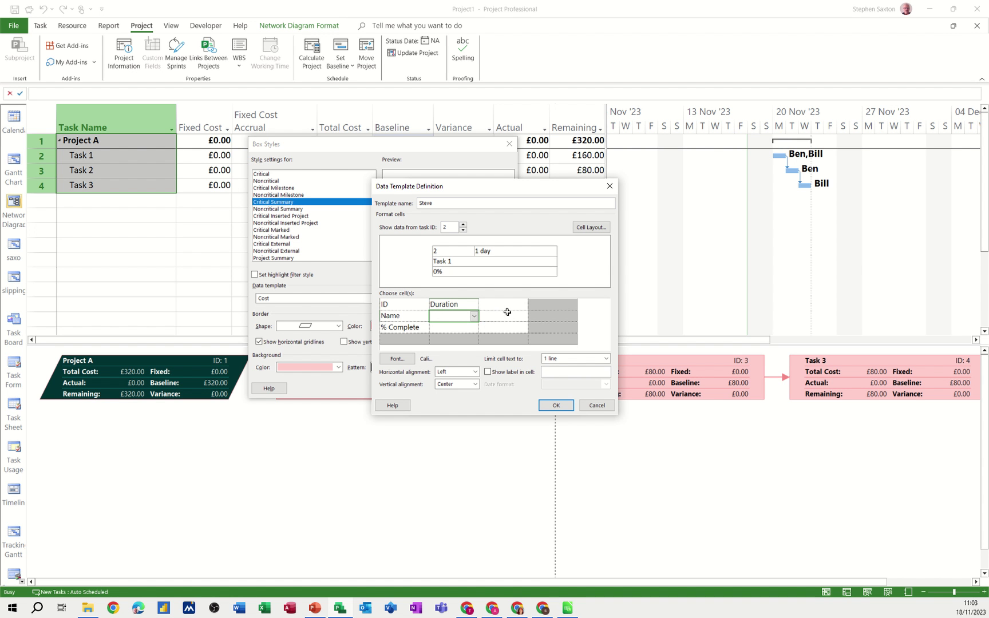
pyautogui.write('Start')
pyautogui.click(456, 327)
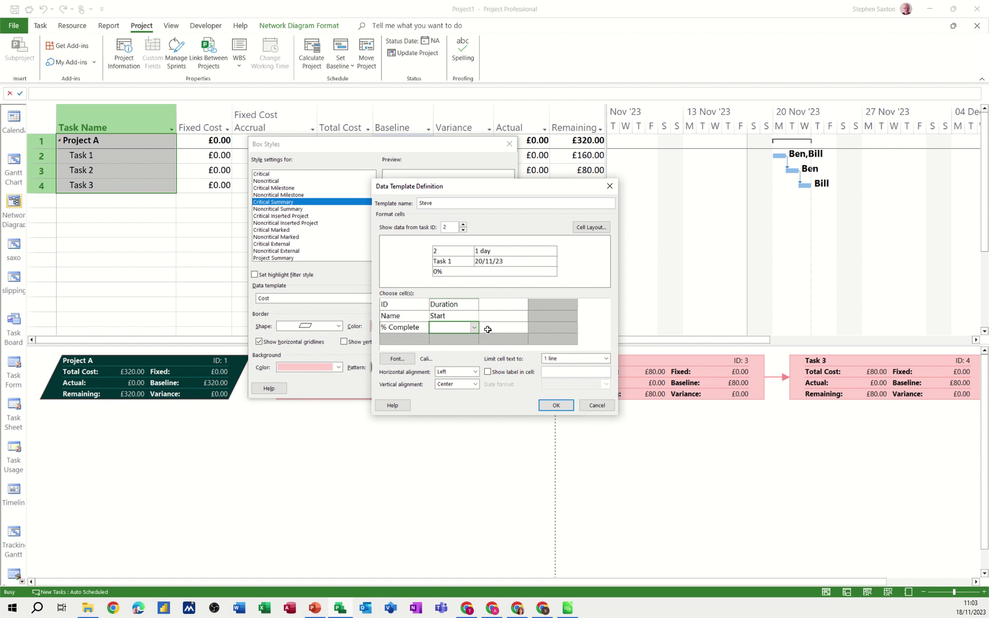
pyautogui.write('Fin')
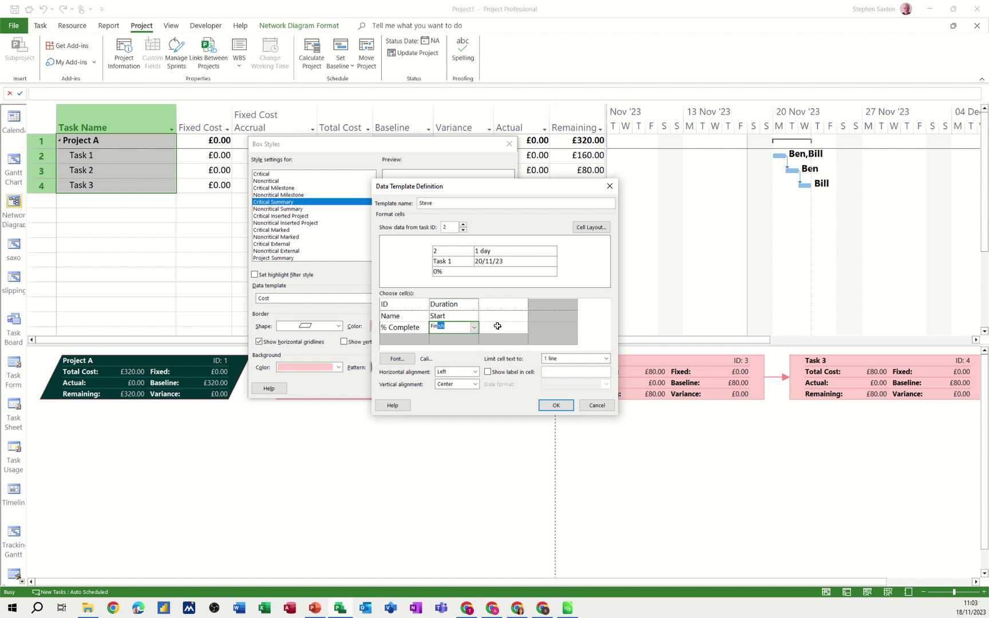
pyautogui.click(498, 327)
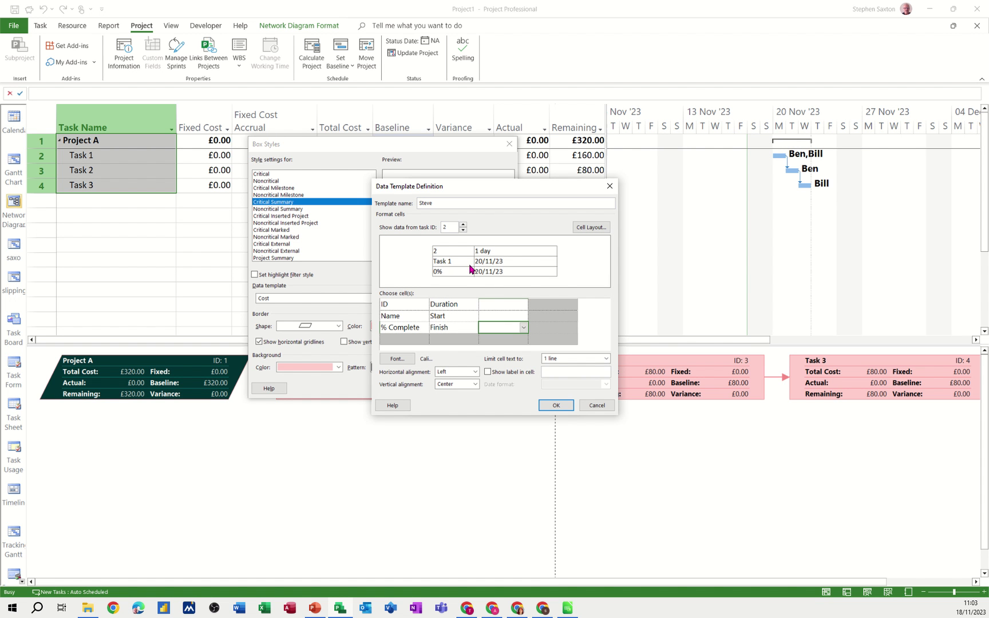
pyautogui.click(484, 305)
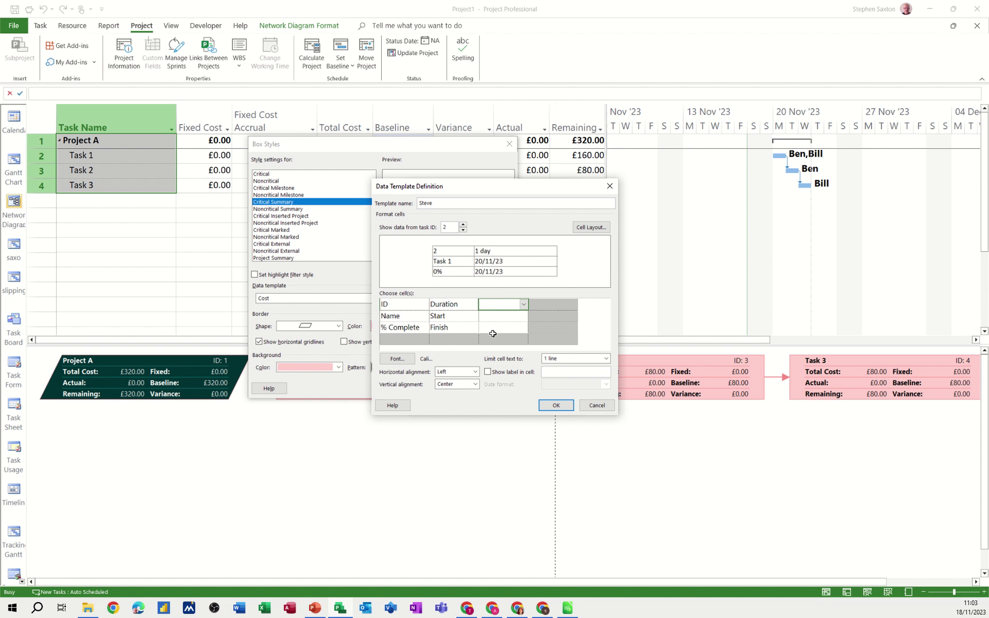
pyautogui.write('Ac')
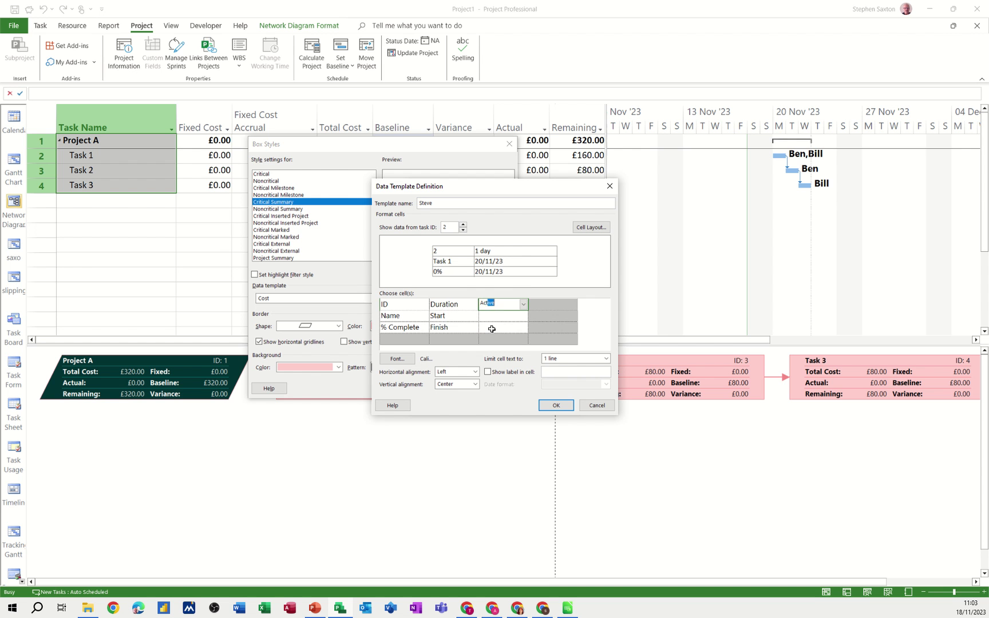
pyautogui.write('tual Cost')
pyautogui.press('Return')
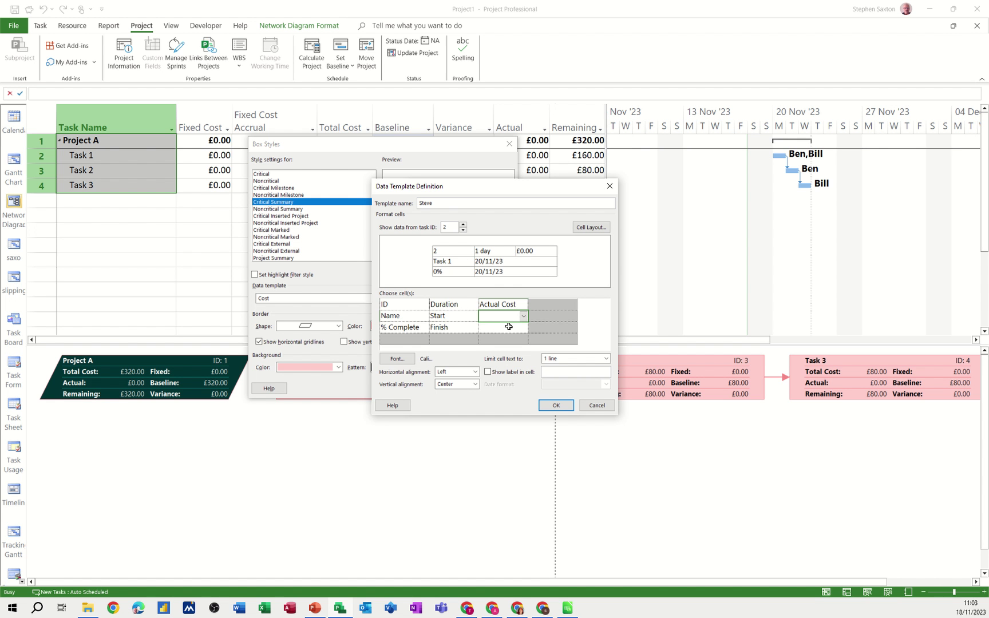
pyautogui.click(553, 406)
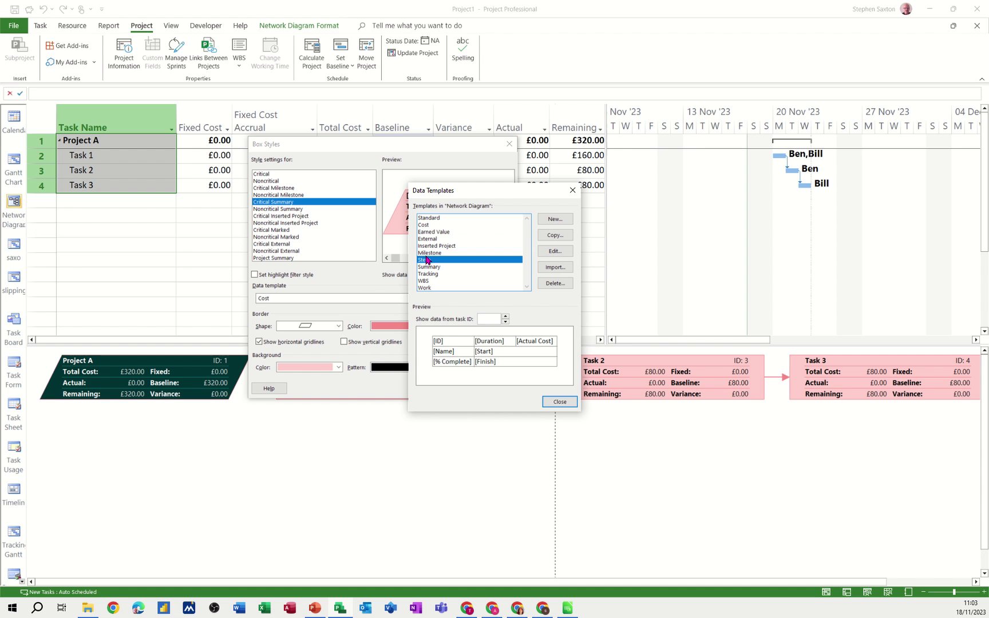
# Step: Apply the new Steve template to the critical summary boxes in Box Styles
pyautogui.click(549, 403)
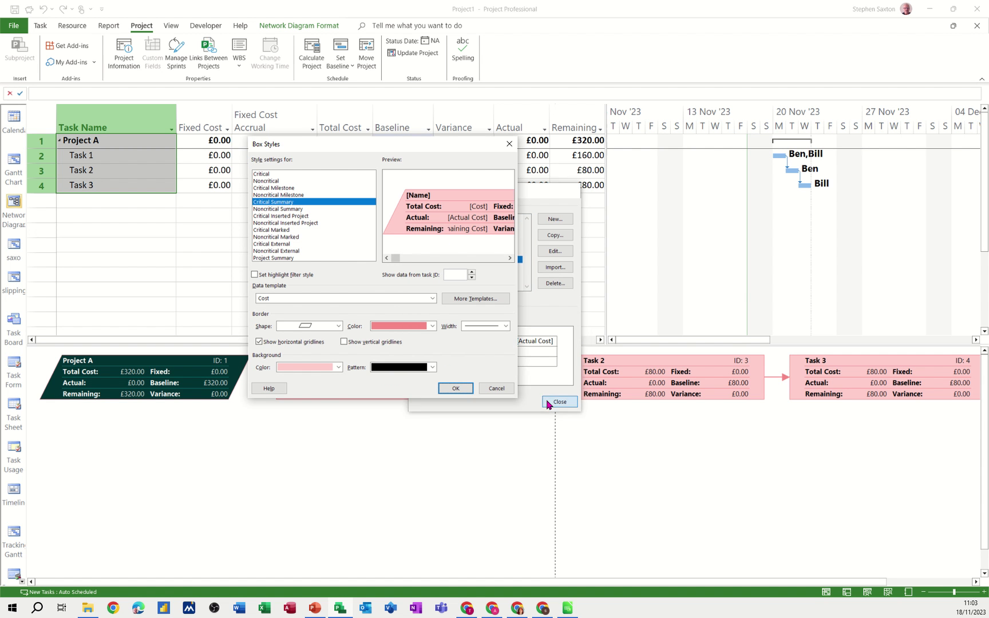
pyautogui.click(334, 303)
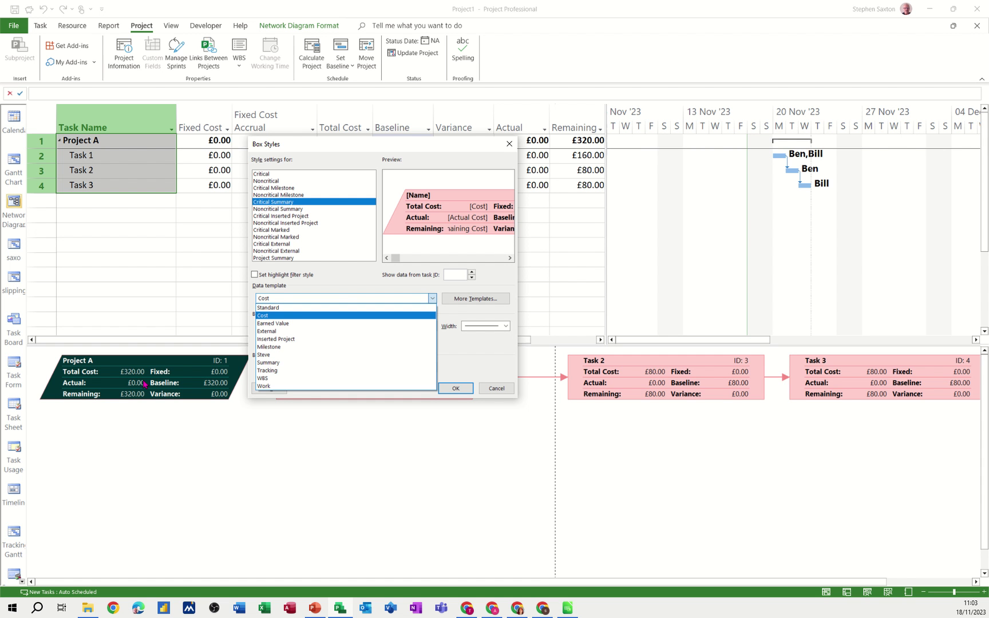
pyautogui.click(267, 356)
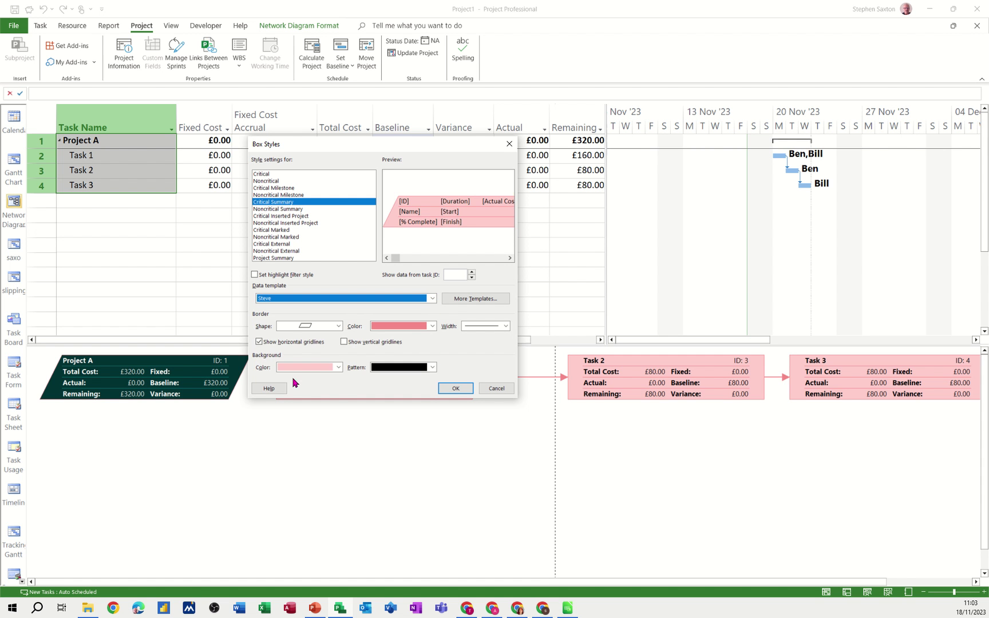
pyautogui.click(456, 388)
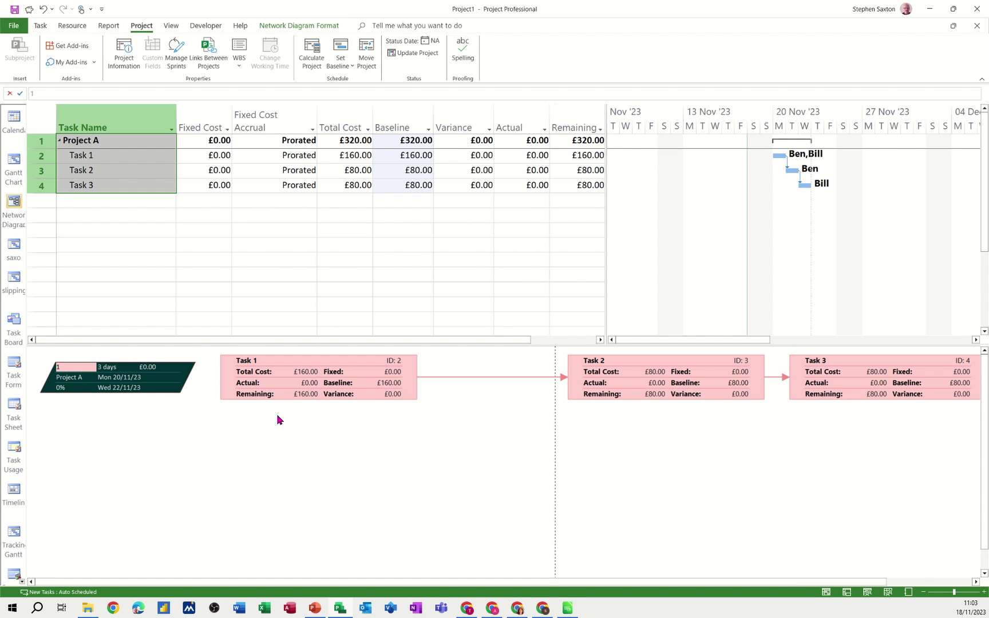
# Step: Set the Critical box style's data template to Steve
pyautogui.doubleClick(266, 428)
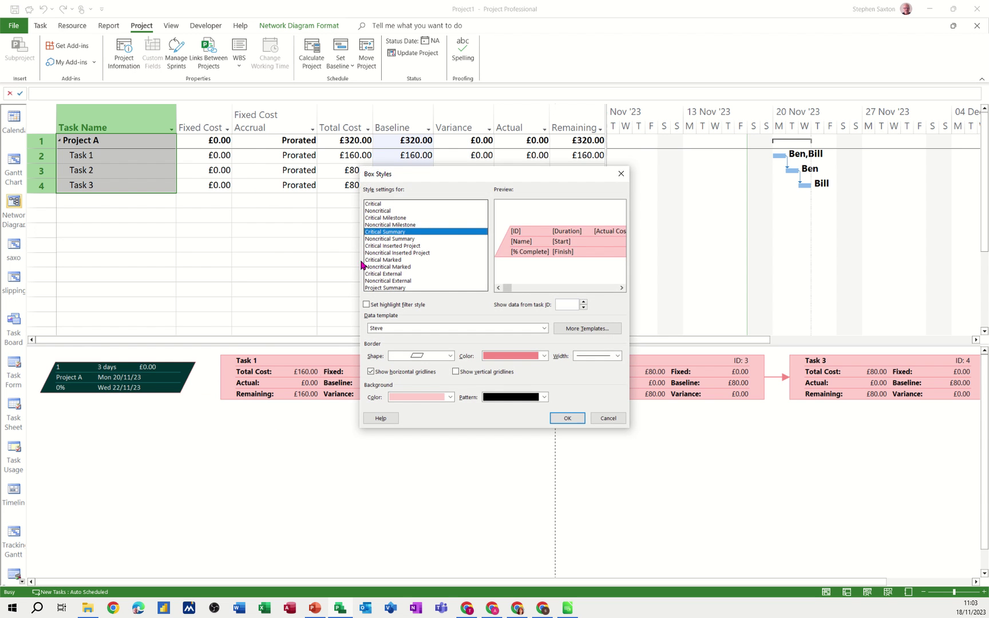
pyautogui.click(377, 204)
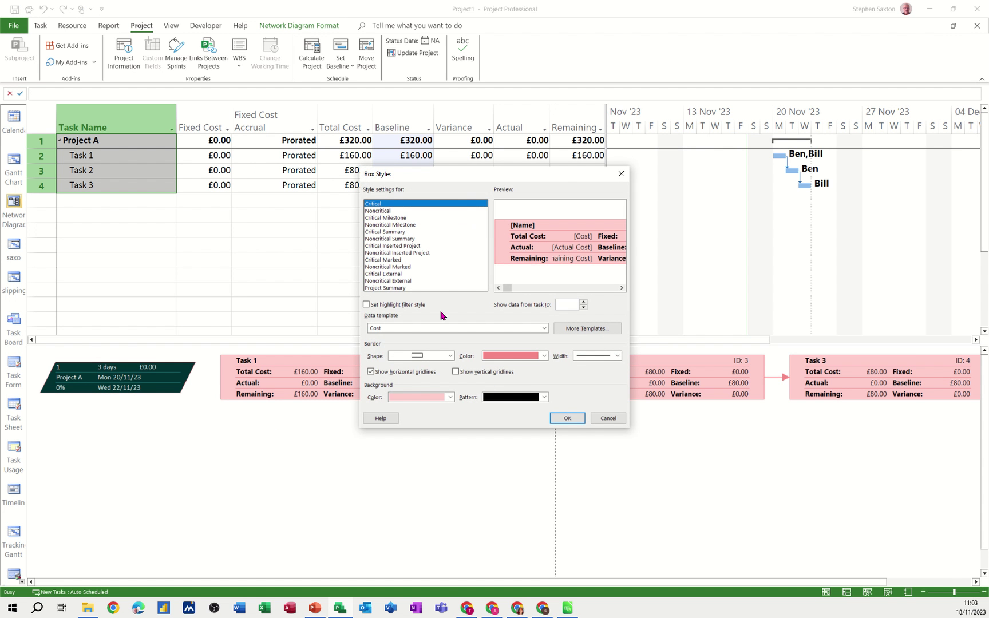
pyautogui.click(562, 419)
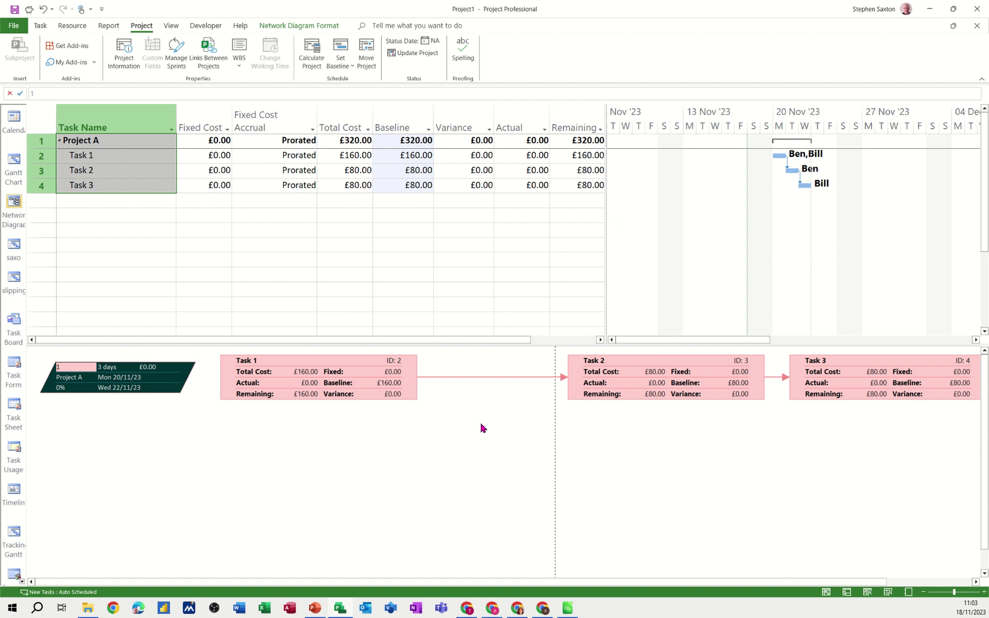
pyautogui.doubleClick(355, 425)
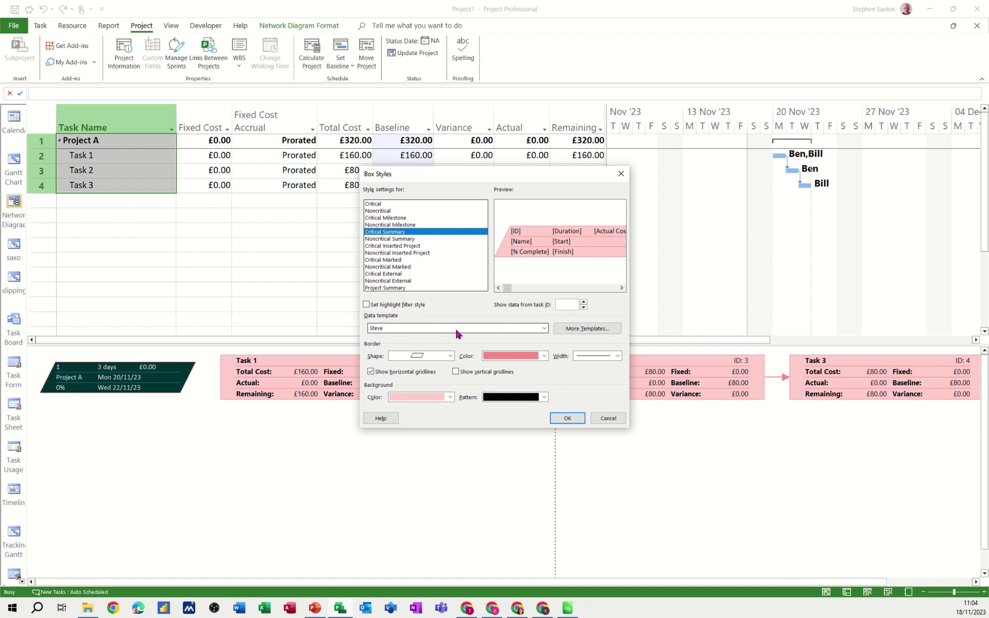
pyautogui.click(384, 204)
pyautogui.click(413, 330)
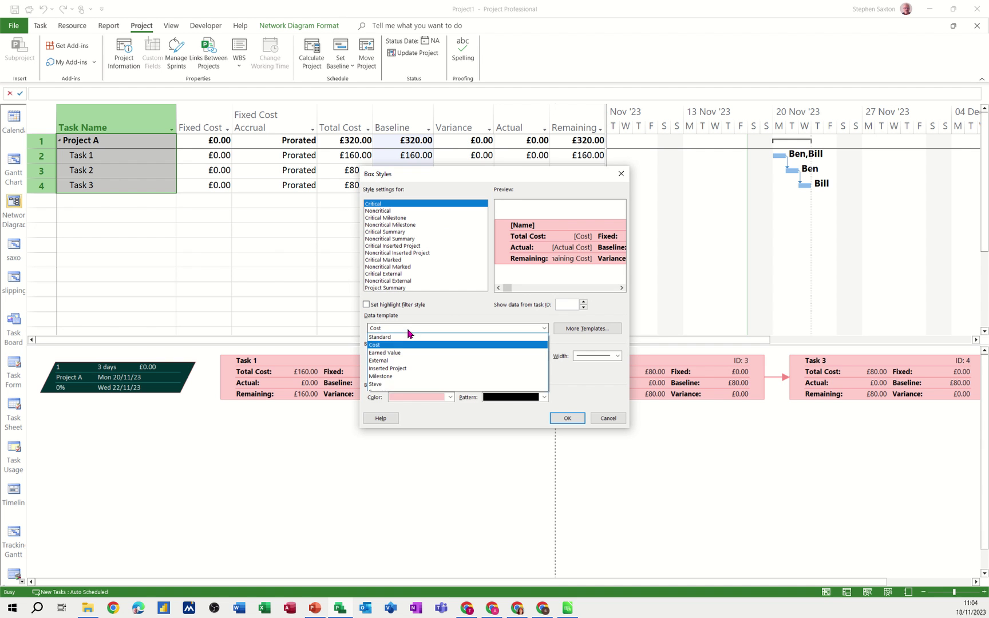
pyautogui.click(386, 385)
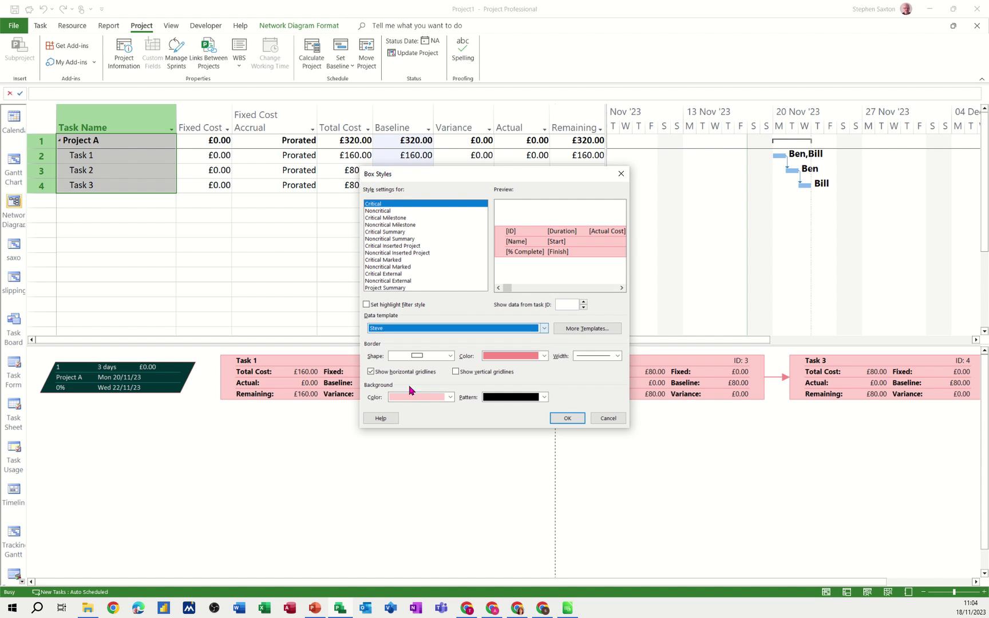
pyautogui.click(564, 418)
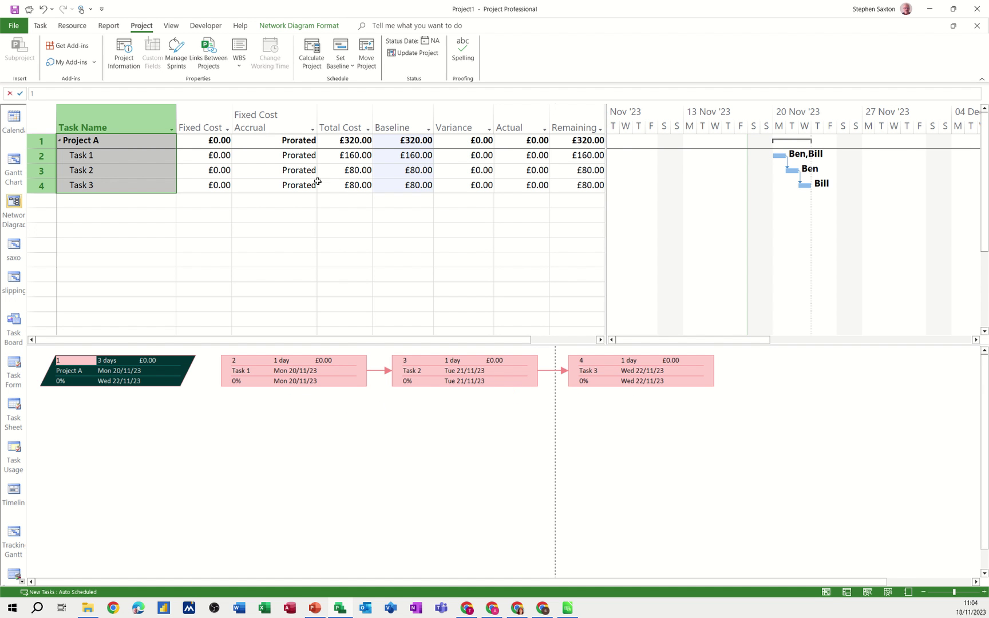
# Step: Switch the Gantt sheet to the Entry table
pyautogui.click(275, 171)
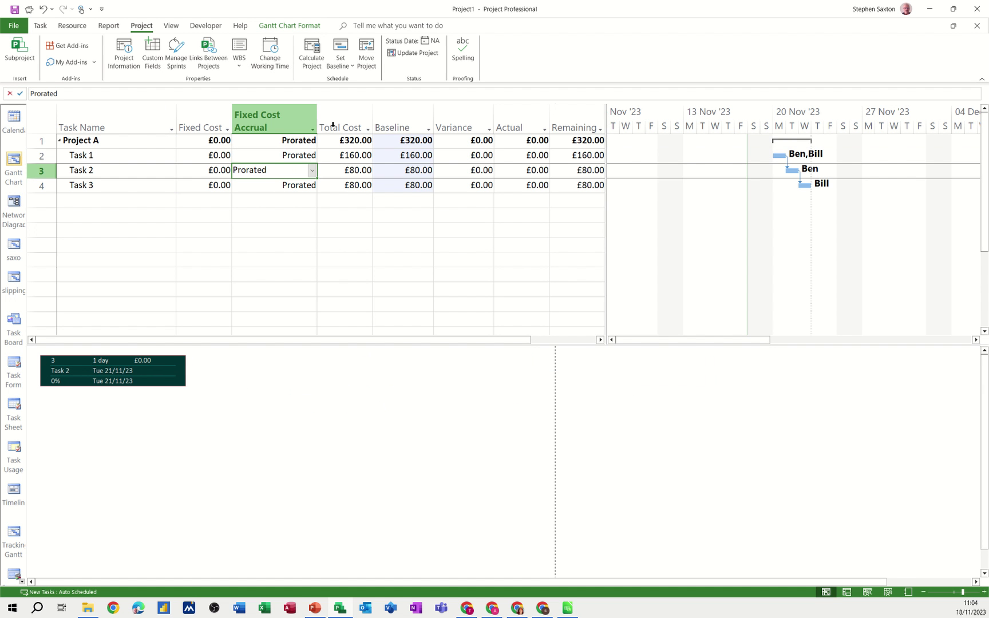
pyautogui.click(171, 26)
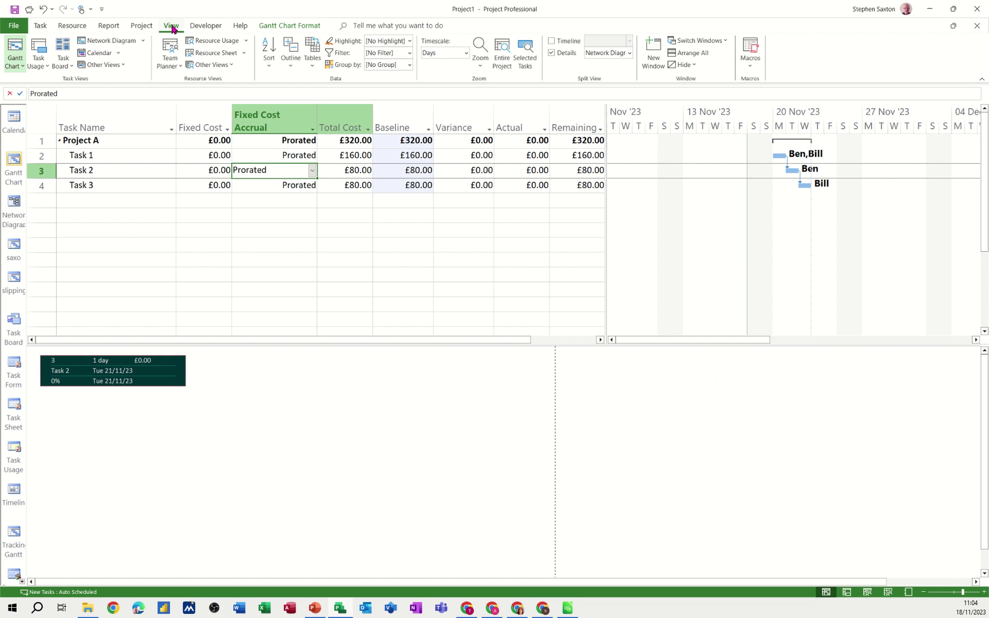
pyautogui.click(312, 64)
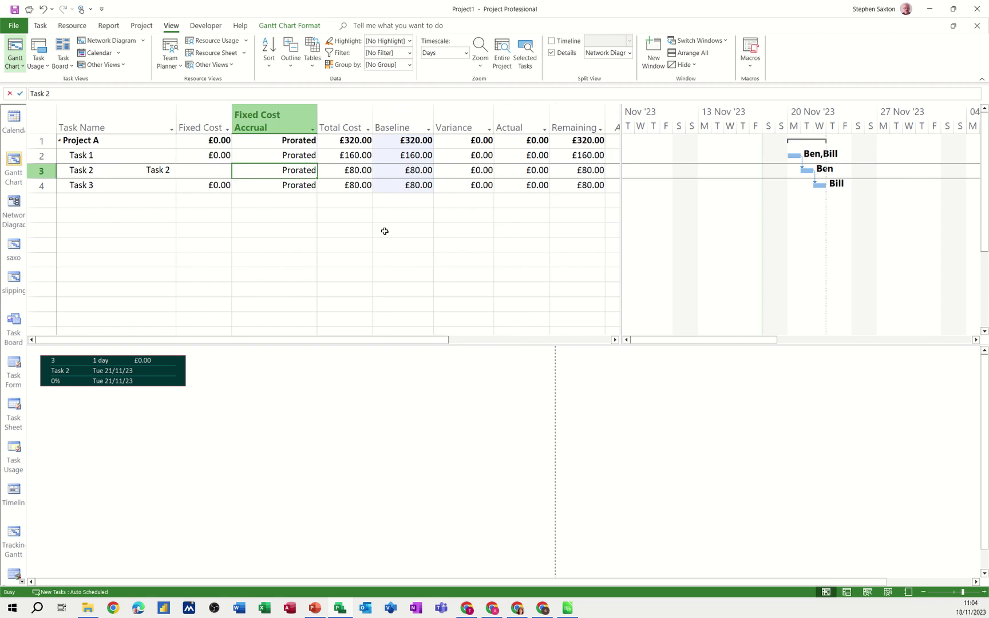
pyautogui.click(328, 238)
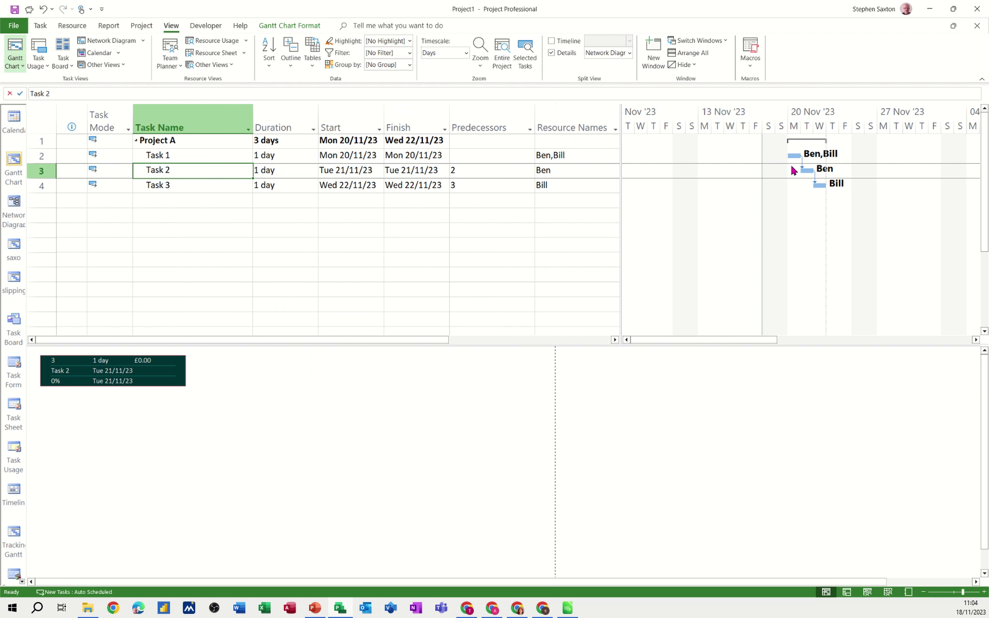
# Step: Turn on Critical Tasks highlighting and select all four tasks
pyautogui.click(295, 26)
pyautogui.click(223, 43)
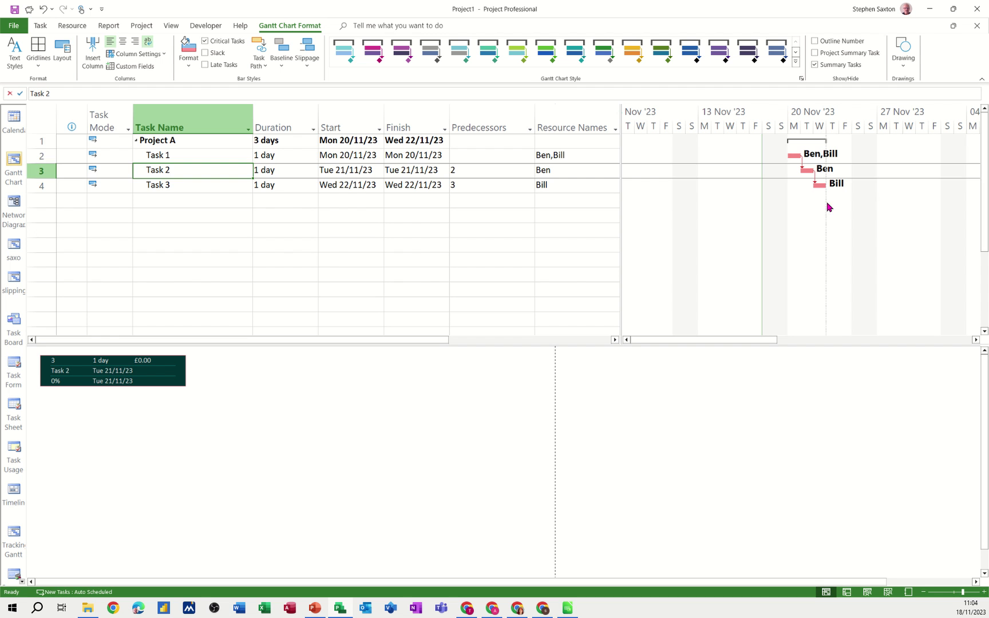
pyautogui.moveTo(186, 143); pyautogui.dragTo(184, 189)
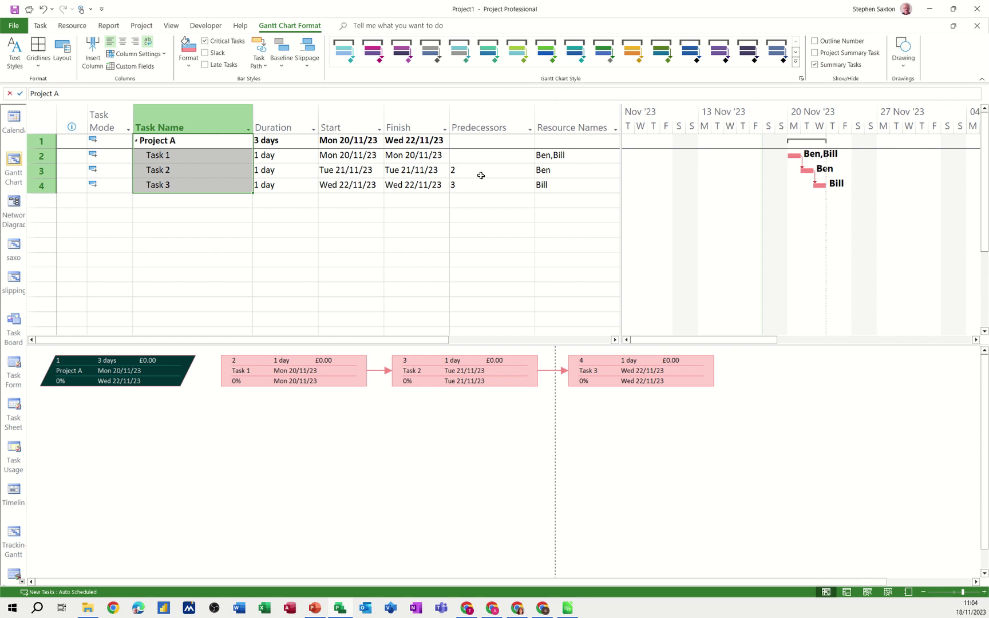
# Step: Change Task 2's duration to 3 days
pyautogui.click(271, 170)
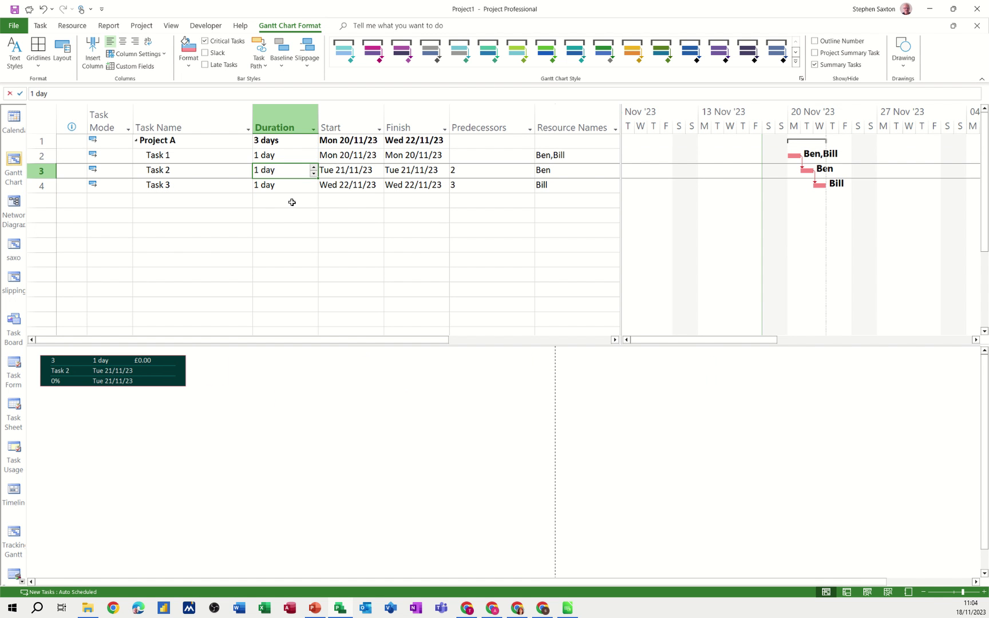
pyautogui.write('3')
pyautogui.click(283, 197)
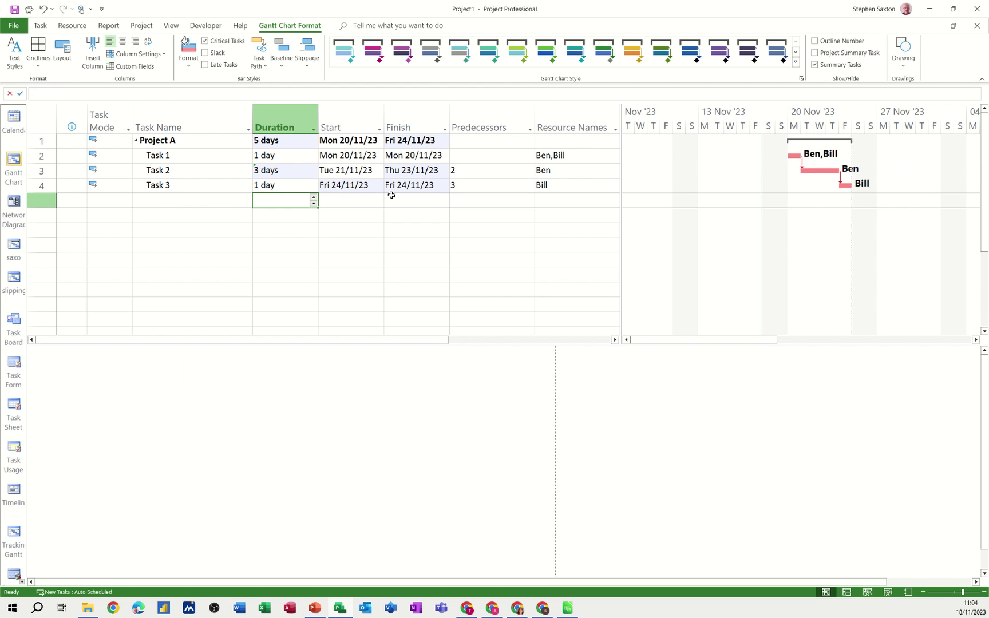
# Step: Delete Task 3's predecessor so it starts Mon 20/11/23, then select all tasks
pyautogui.click(467, 191)
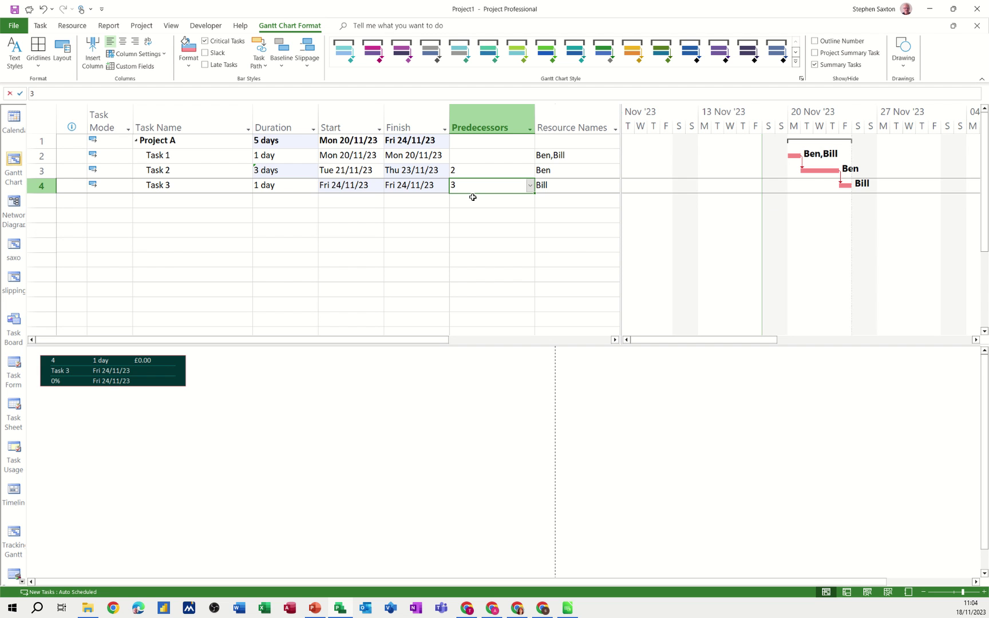
pyautogui.press('Delete')
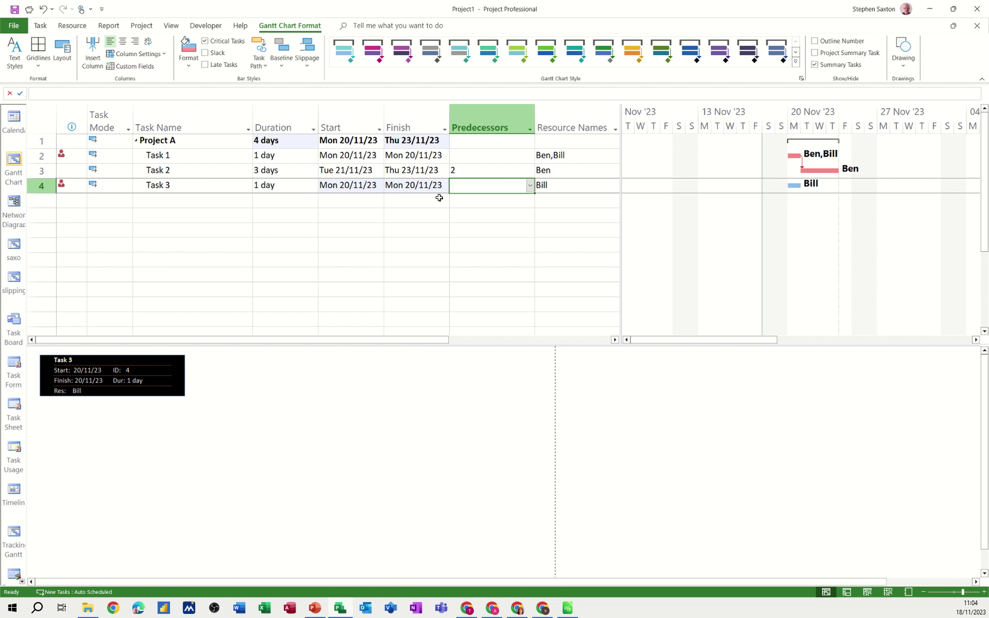
pyautogui.moveTo(196, 142); pyautogui.dragTo(193, 185)
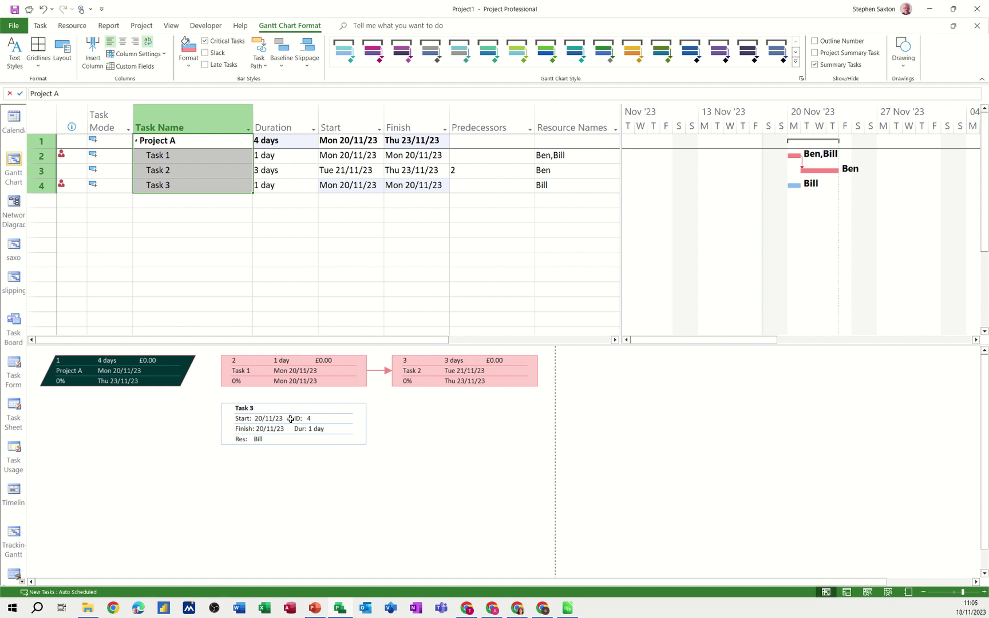
# Step: Set the Noncritical box style's data template to Steve so Task 3's box matches
pyautogui.doubleClick(250, 467)
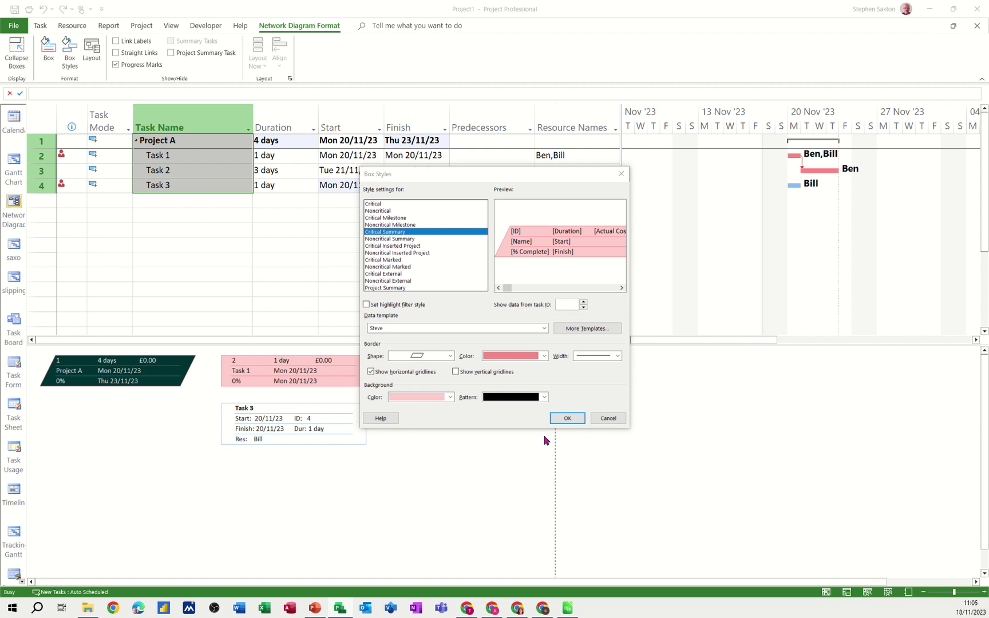
pyautogui.click(607, 418)
pyautogui.click(331, 428)
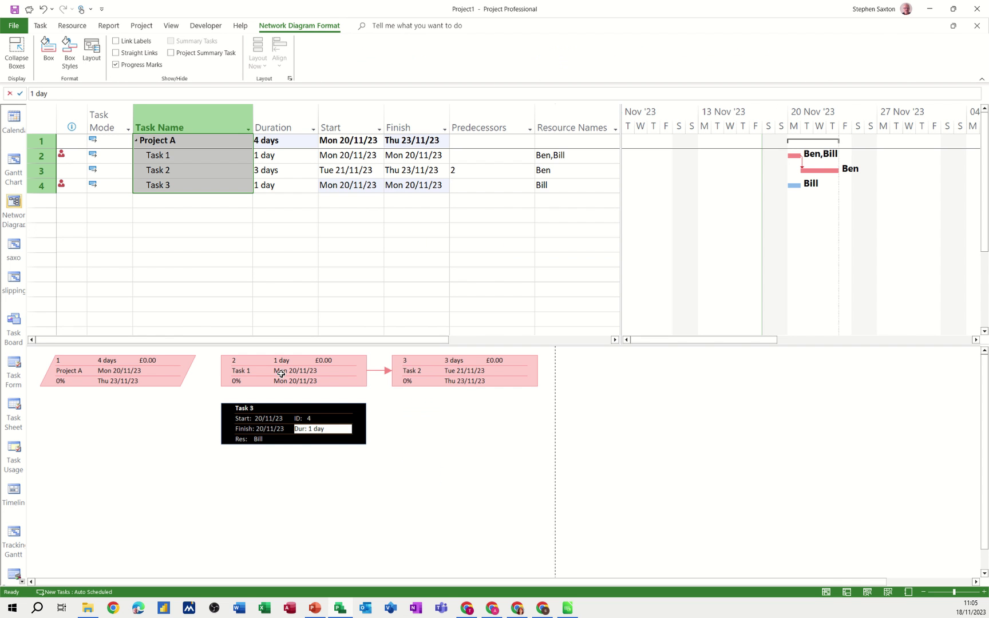
pyautogui.doubleClick(275, 476)
pyautogui.click(416, 330)
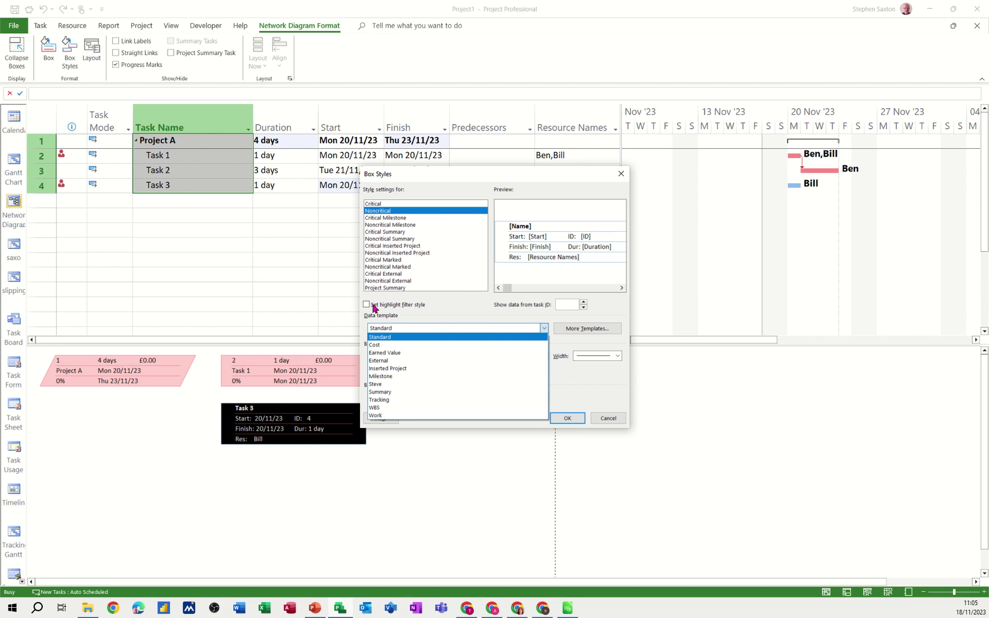
pyautogui.click(380, 384)
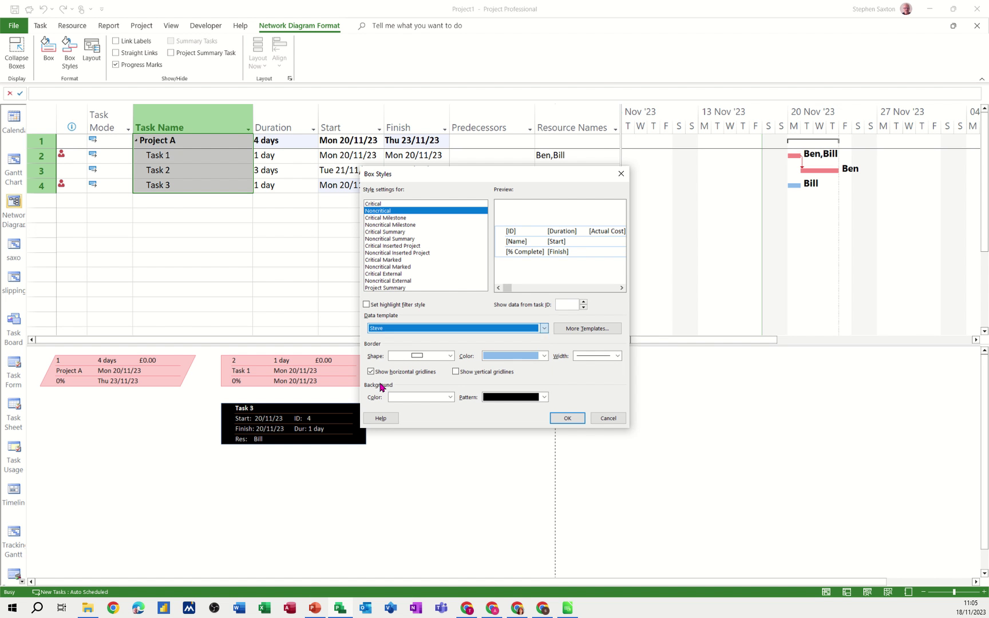
pyautogui.click(567, 419)
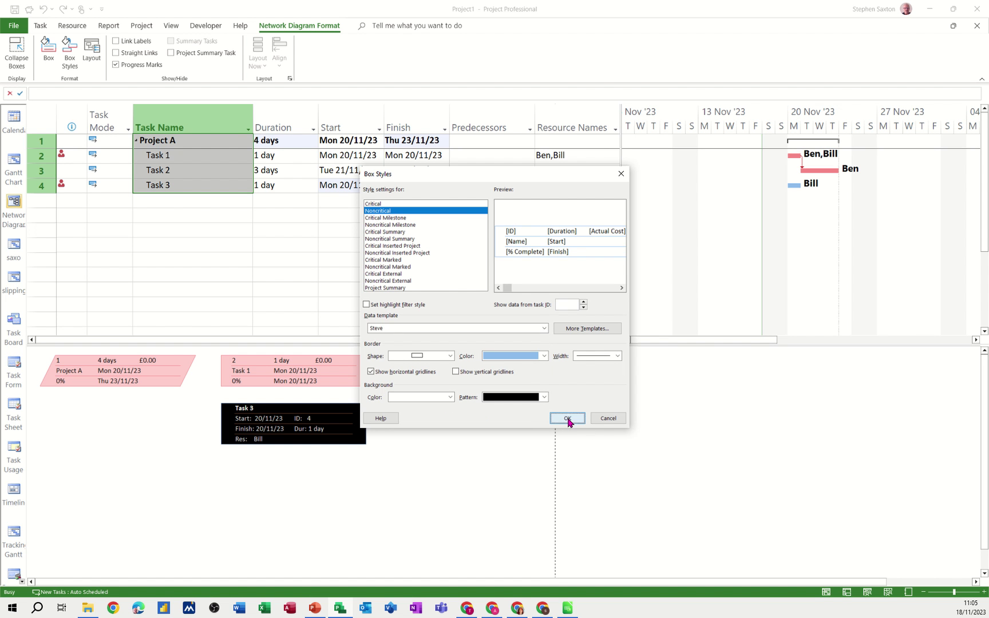
pyautogui.click(154, 377)
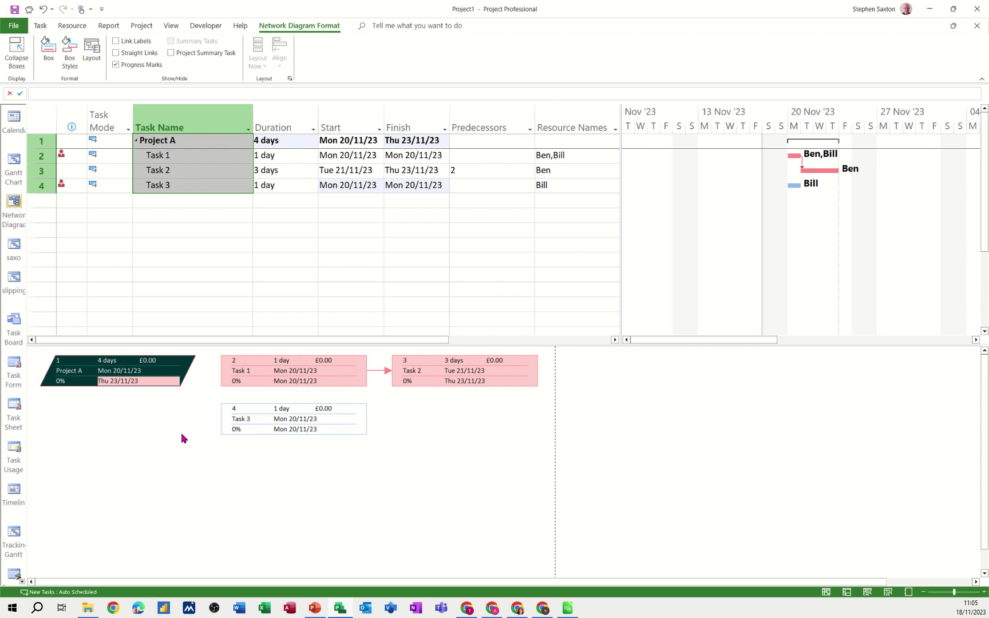
pyautogui.rightClick(198, 435)
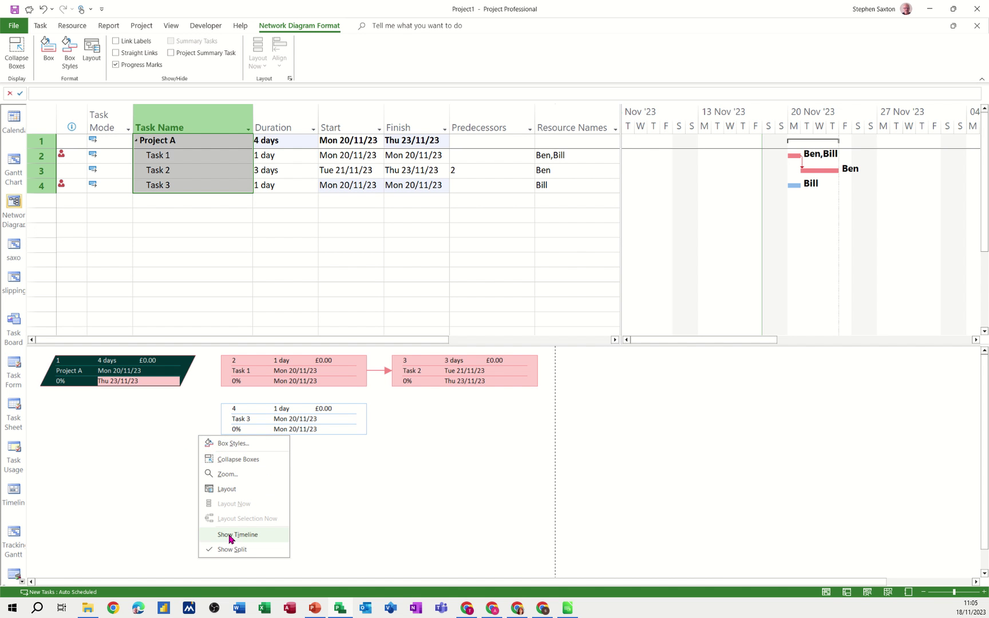
pyautogui.click(220, 490)
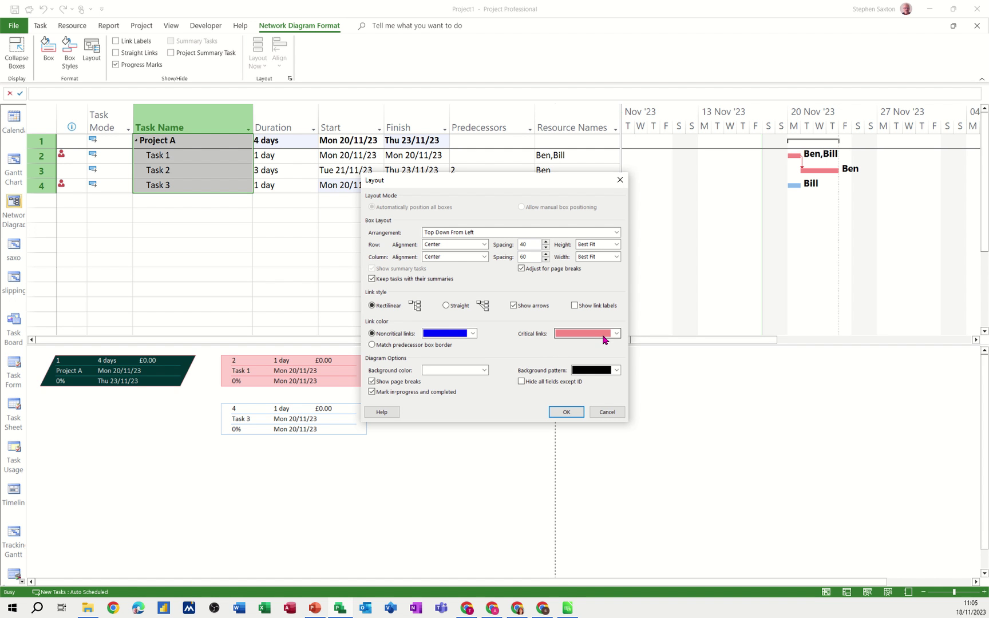
pyautogui.click(568, 413)
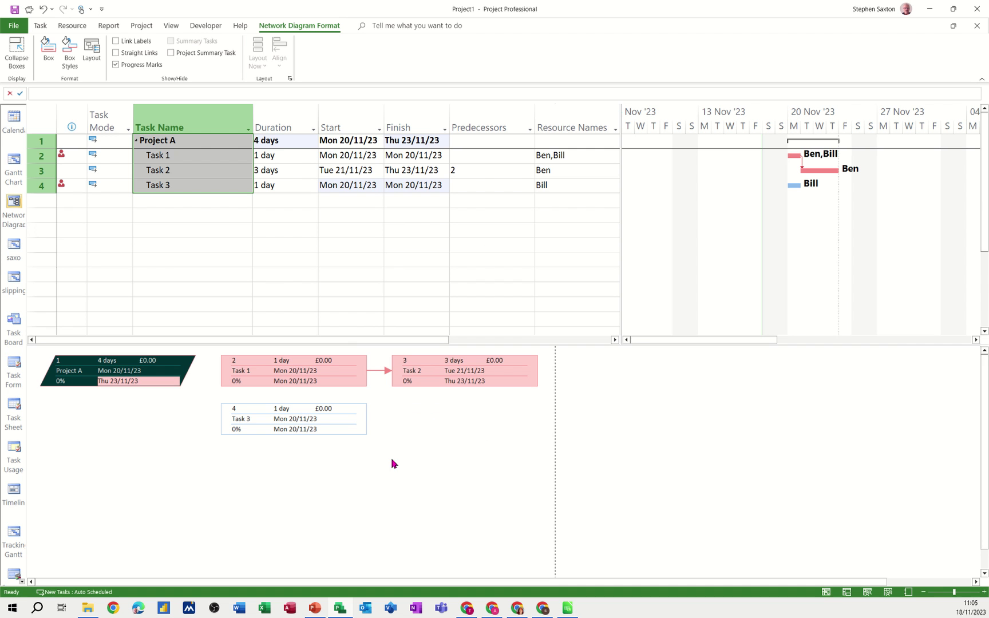